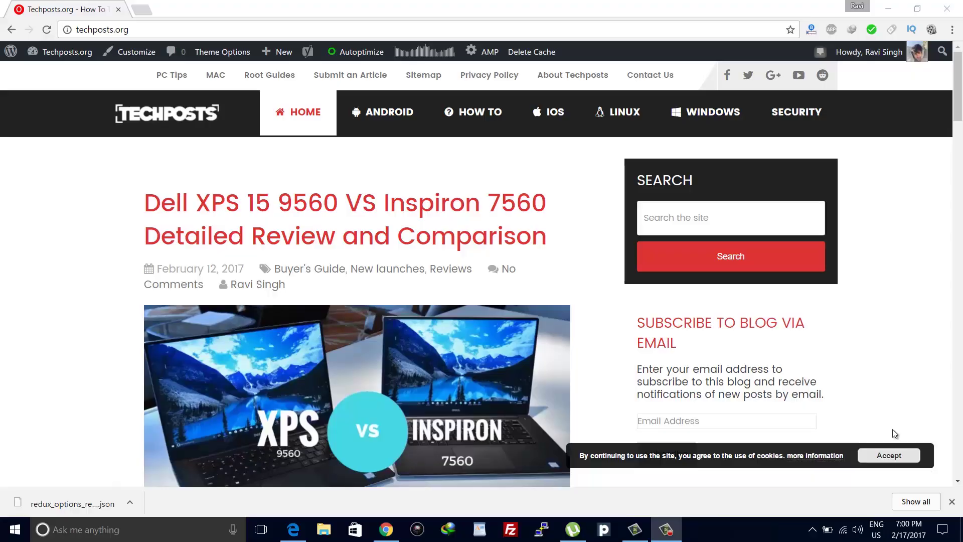
Go to digitalocean.com from the address bar.
{"action": "left_click", "coordinate": [399, 26]}
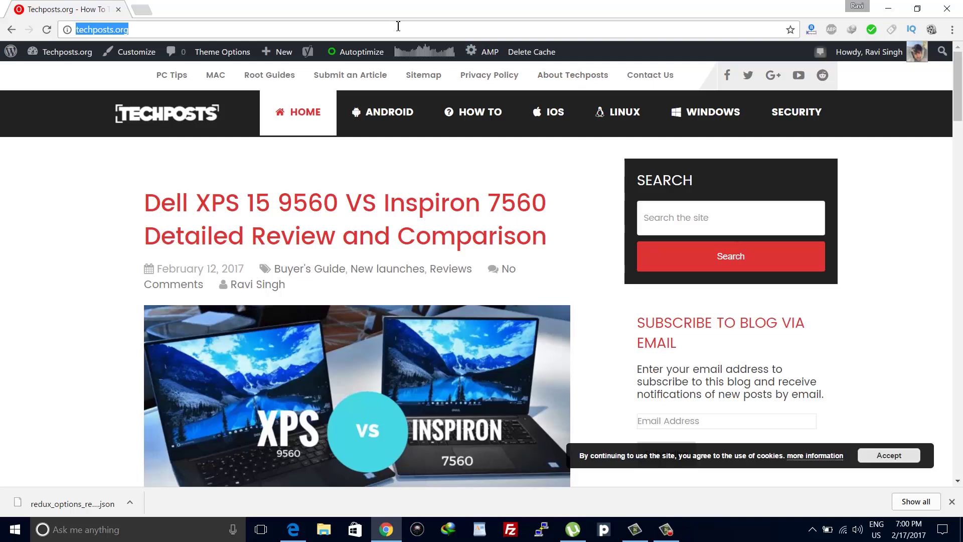
{"action": "type", "text": "digitalocean.com"}
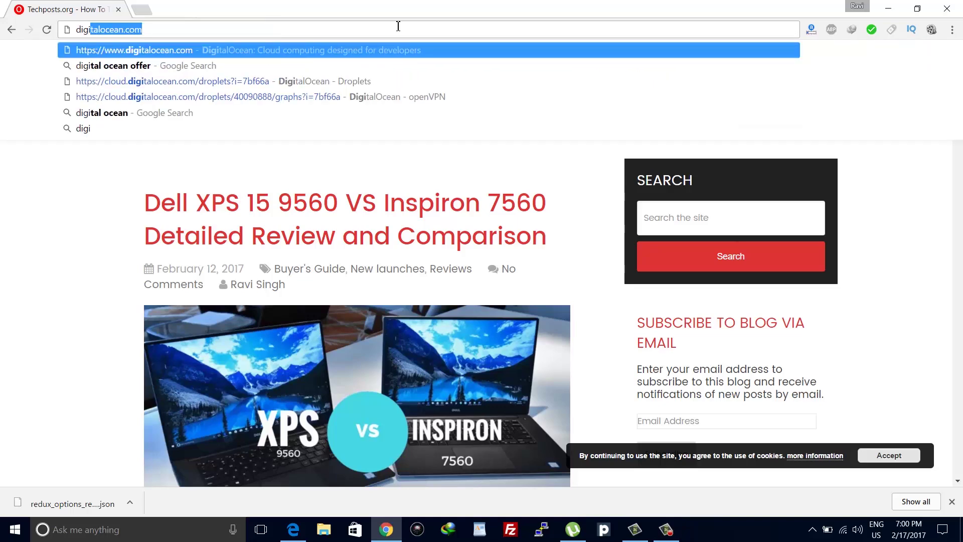
{"action": "key", "text": "Return"}
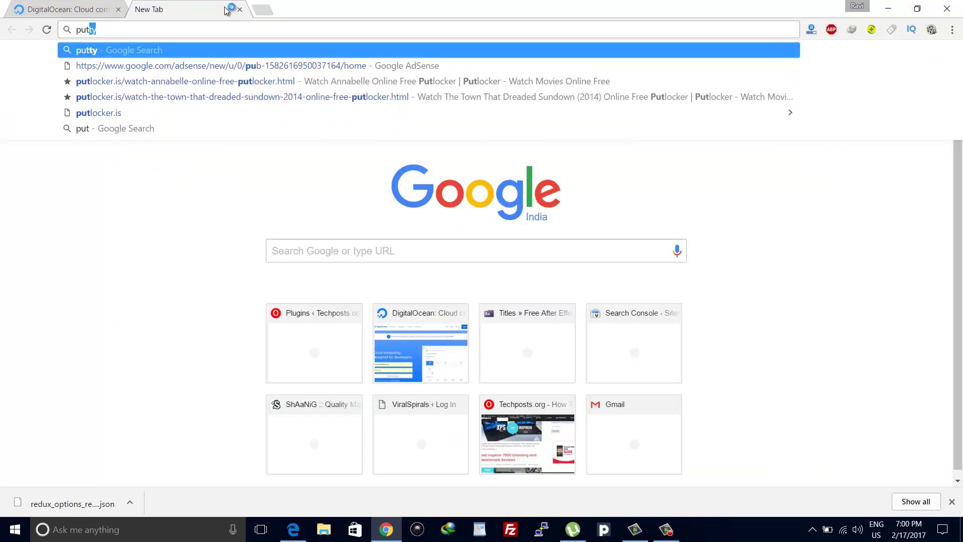
Search Google for putty and filezilla, opening the official FileZilla website.
{"action": "key", "text": "Return"}
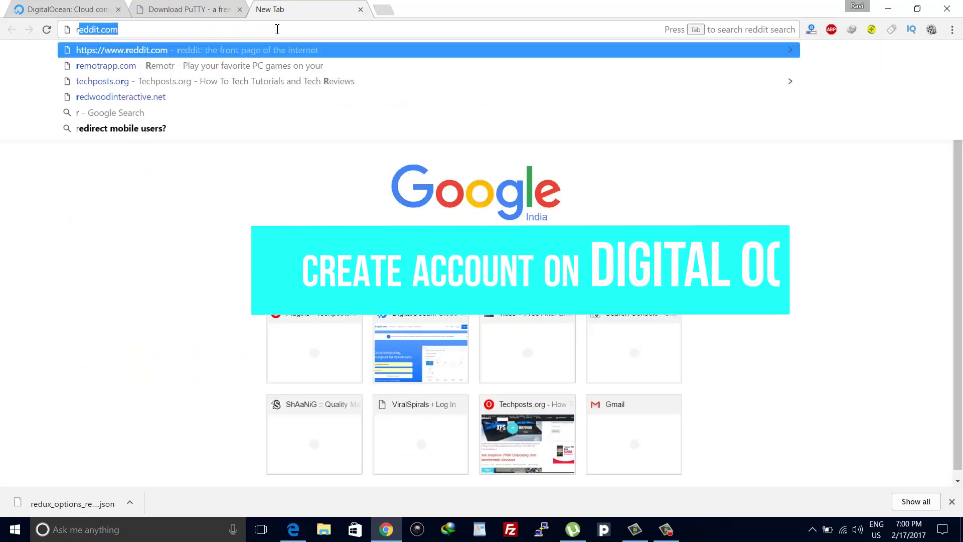
{"action": "key", "text": "BackSpace"}
{"action": "type", "text": "filezilla"}
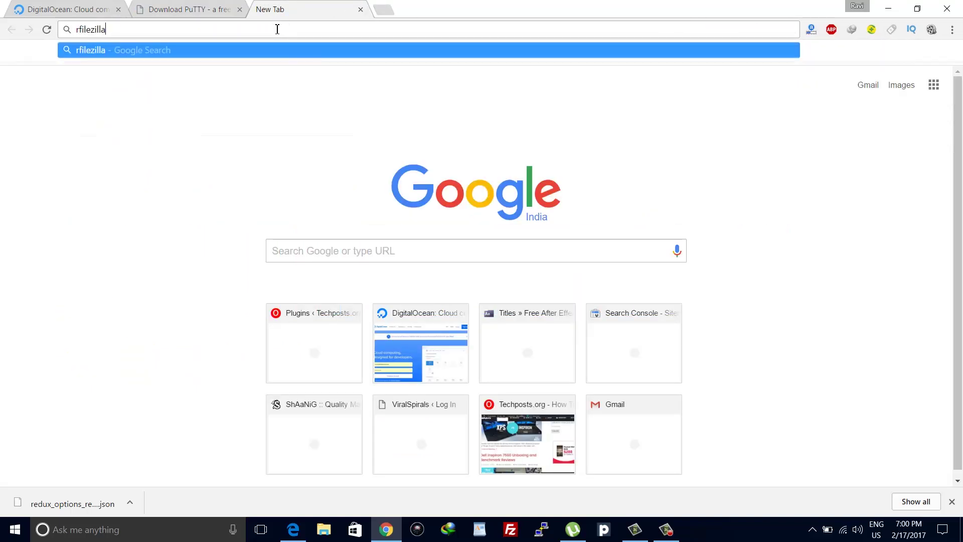
{"action": "key", "text": "Return"}
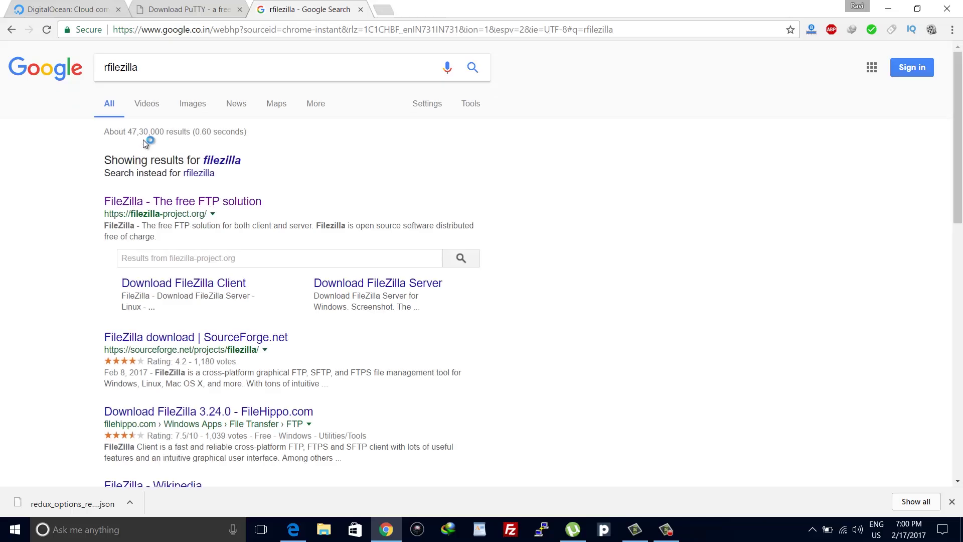
{"action": "left_click", "coordinate": [150, 207]}
Open rbrowser.com and the iTerm2 homepage in new tabs, ending on DigitalOcean's Droplets page.
{"action": "left_click", "coordinate": [393, 9]}
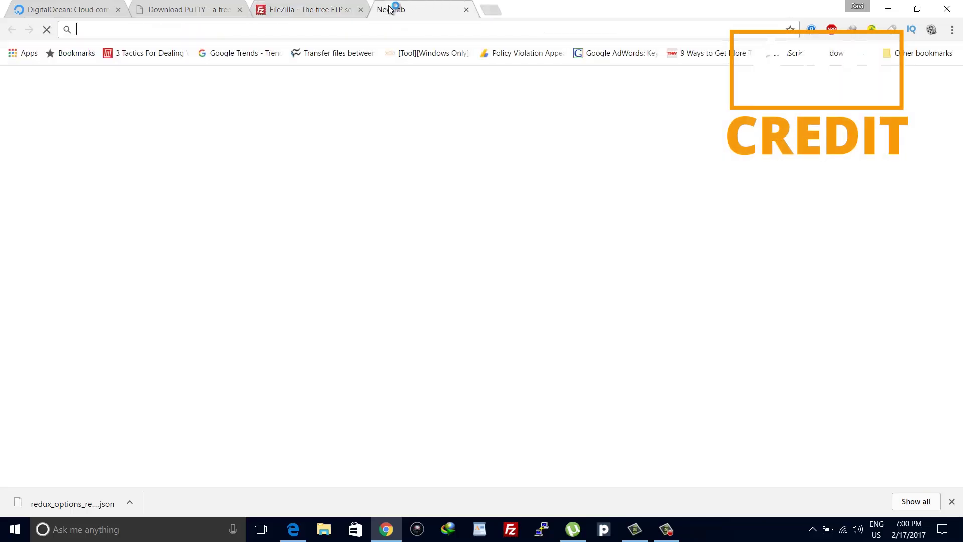
{"action": "type", "text": "rbrowser"}
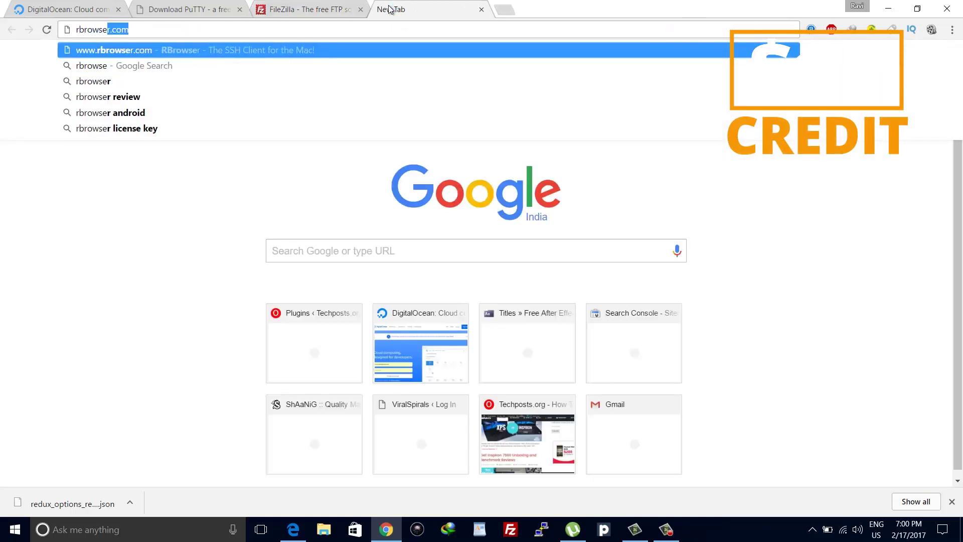
{"action": "key", "text": "Return"}
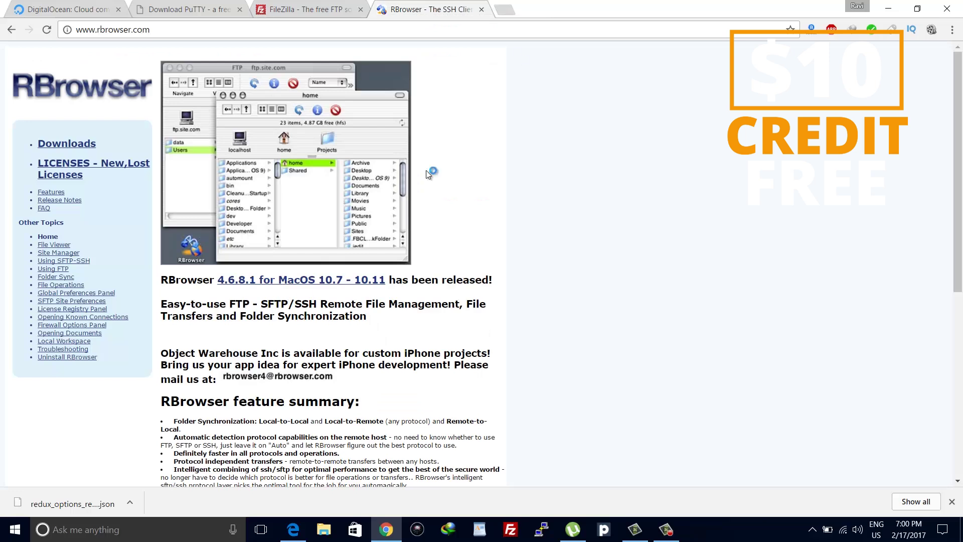
{"action": "left_click", "coordinate": [509, 10]}
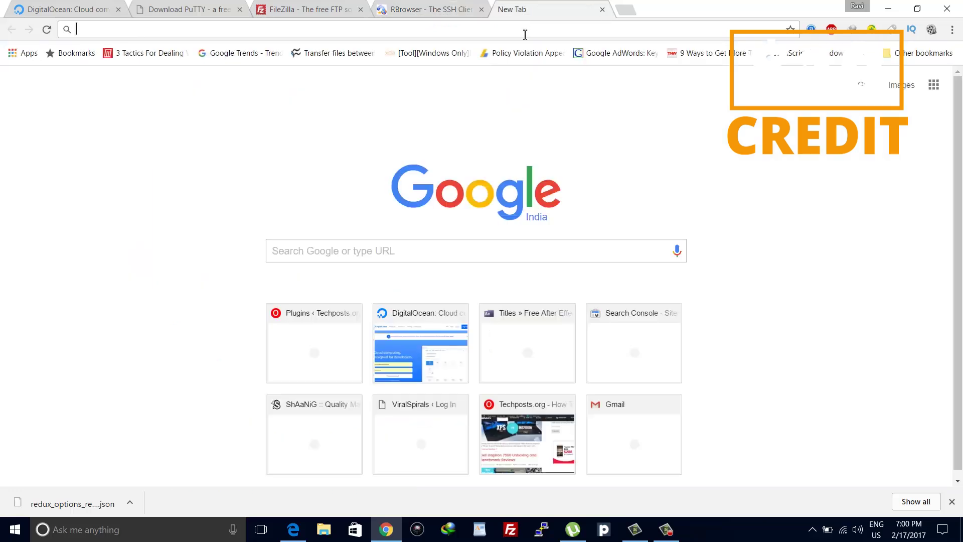
{"action": "type", "text": "iterm2"}
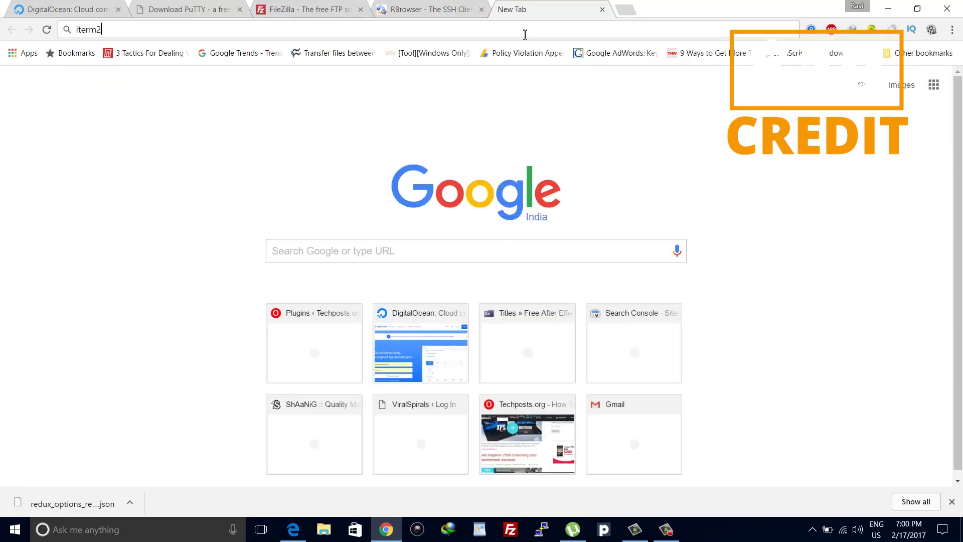
{"action": "key", "text": "Return"}
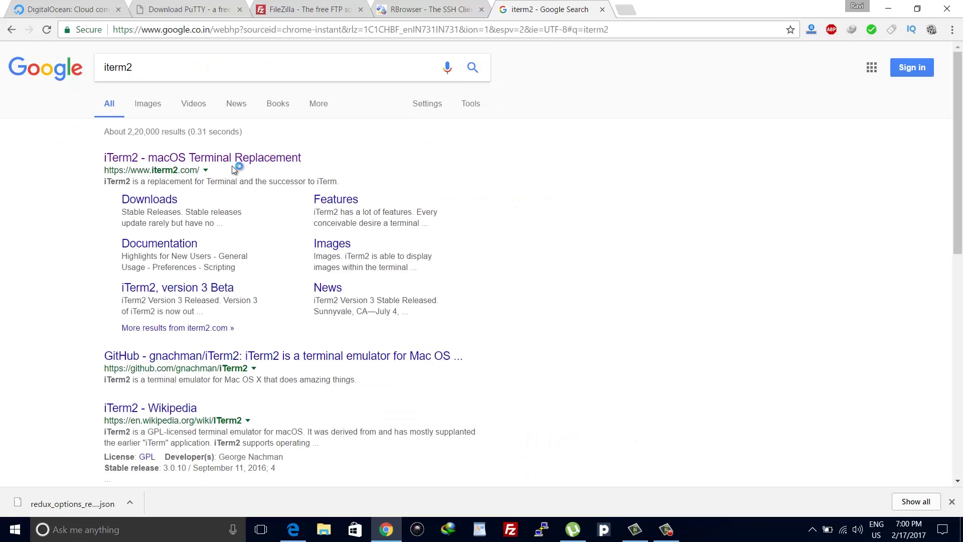
{"action": "left_click", "coordinate": [227, 159]}
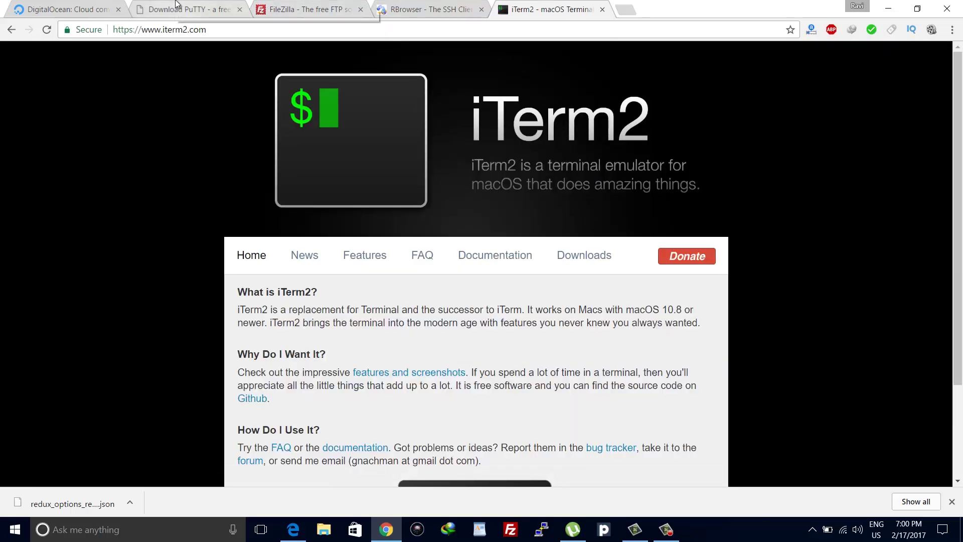
{"action": "left_click", "coordinate": [83, 6]}
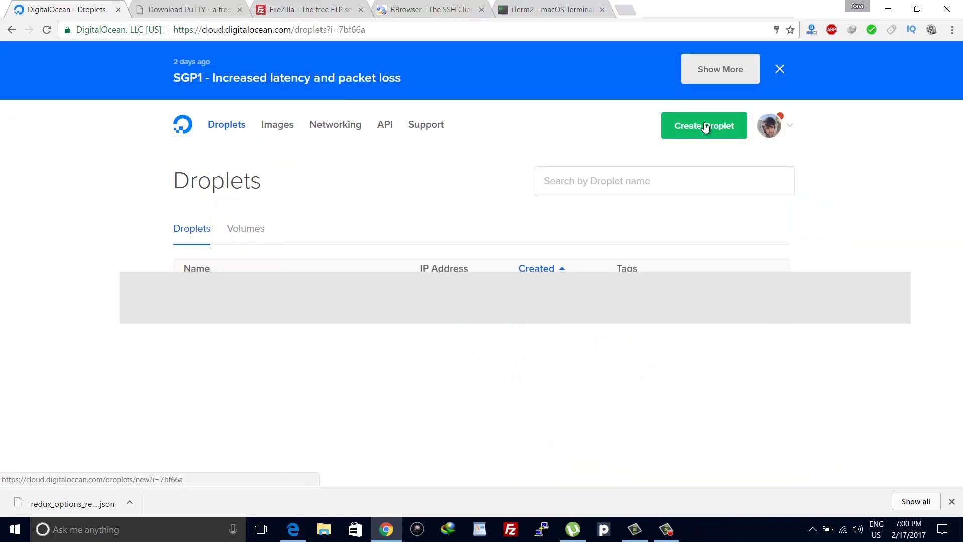
Start a new droplet and pick the Ubuntu 16.04.1 x64 image.
{"action": "left_click", "coordinate": [705, 127]}
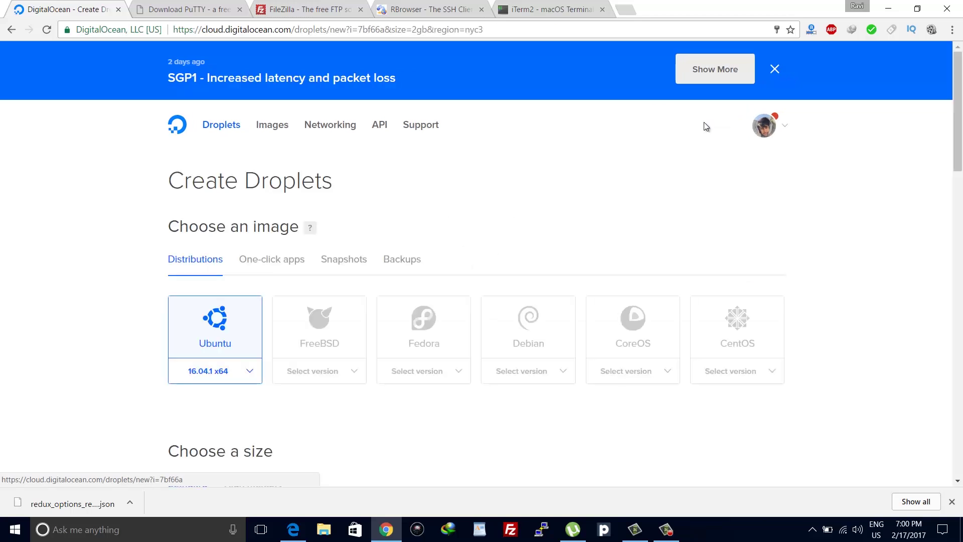
{"action": "scroll", "coordinate": [261, 260], "scroll_direction": "down", "scroll_amount": 1}
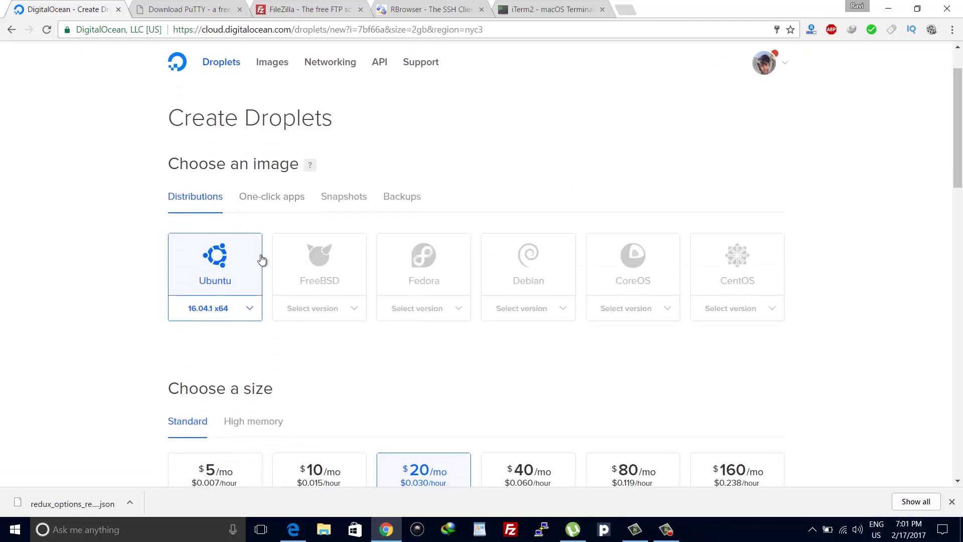
{"action": "left_click", "coordinate": [212, 265]}
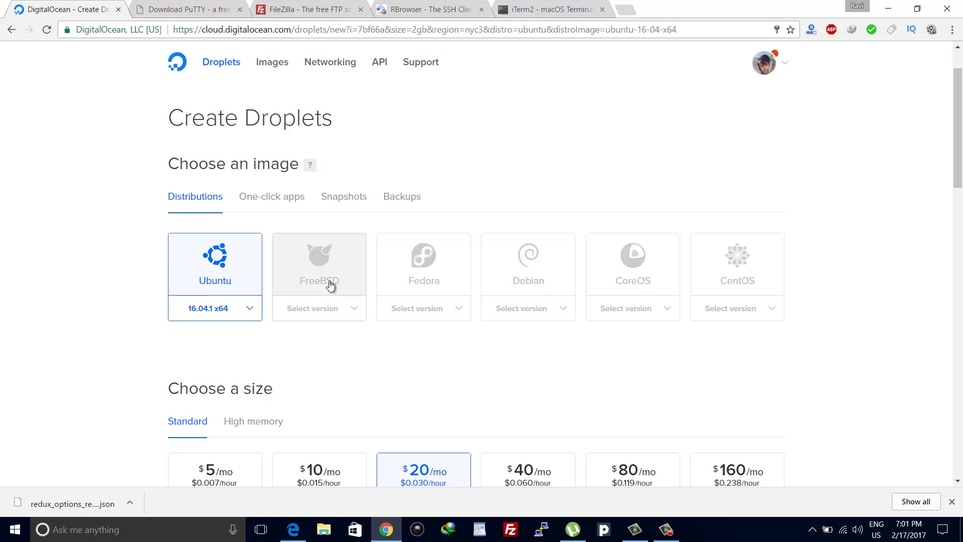
{"action": "left_click", "coordinate": [329, 279]}
{"action": "left_click", "coordinate": [431, 275]}
{"action": "left_click", "coordinate": [214, 277]}
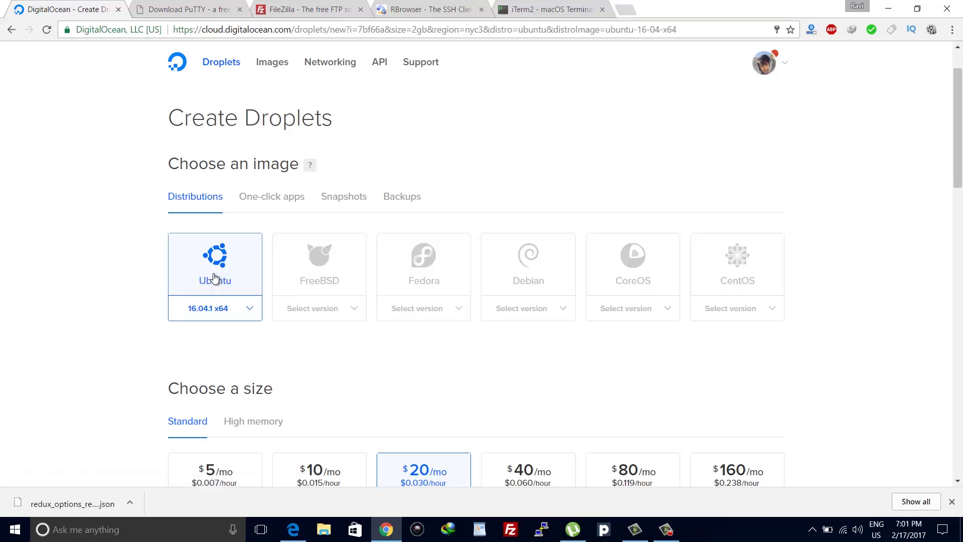
{"action": "scroll", "coordinate": [378, 216], "scroll_direction": "down", "scroll_amount": 5}
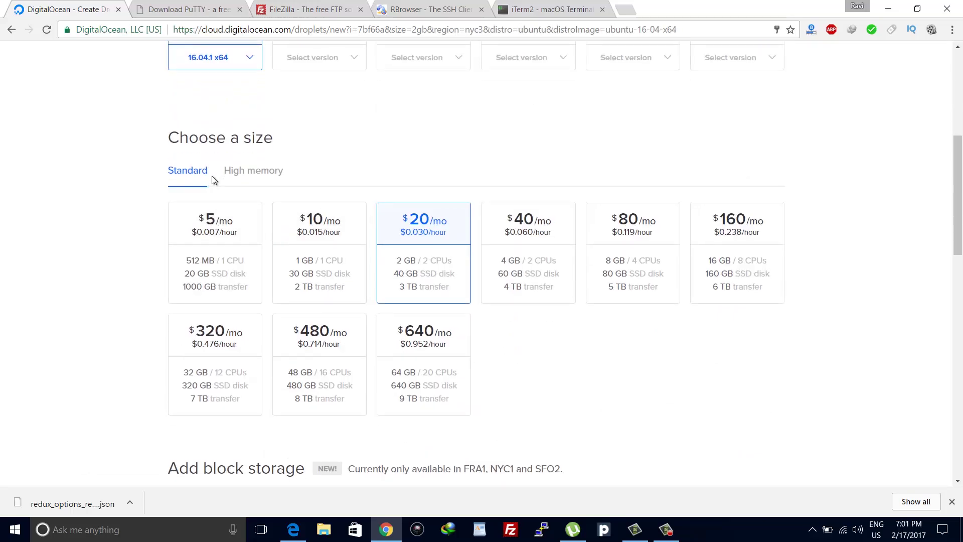
Choose the standard $5/mo size and leave block storage off.
{"action": "left_click", "coordinate": [249, 181]}
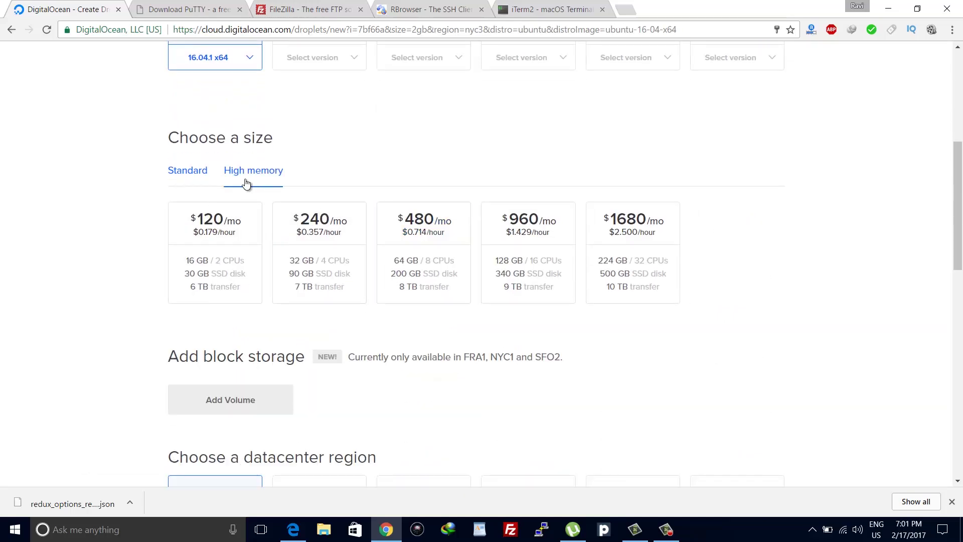
{"action": "left_click", "coordinate": [203, 179]}
{"action": "left_click", "coordinate": [209, 243]}
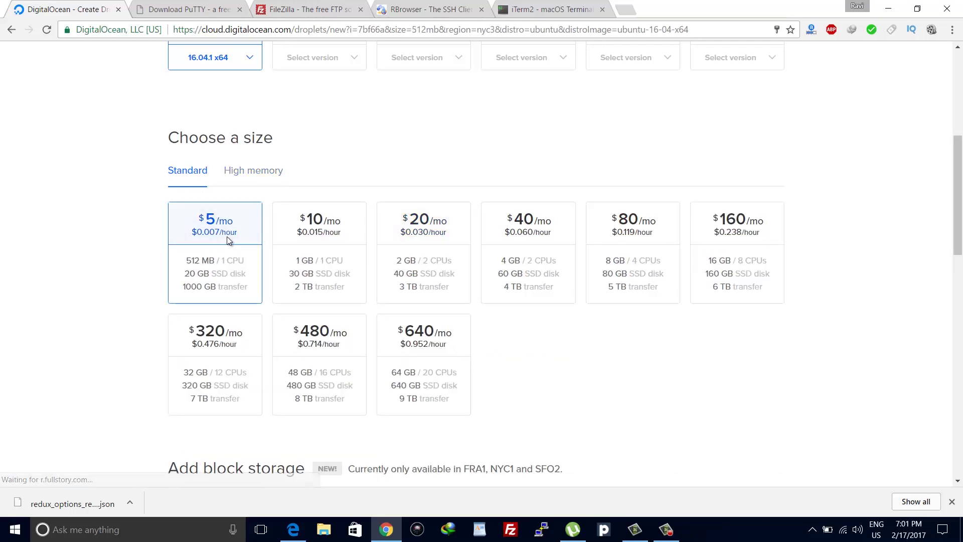
{"action": "scroll", "coordinate": [311, 169], "scroll_direction": "down", "scroll_amount": 6}
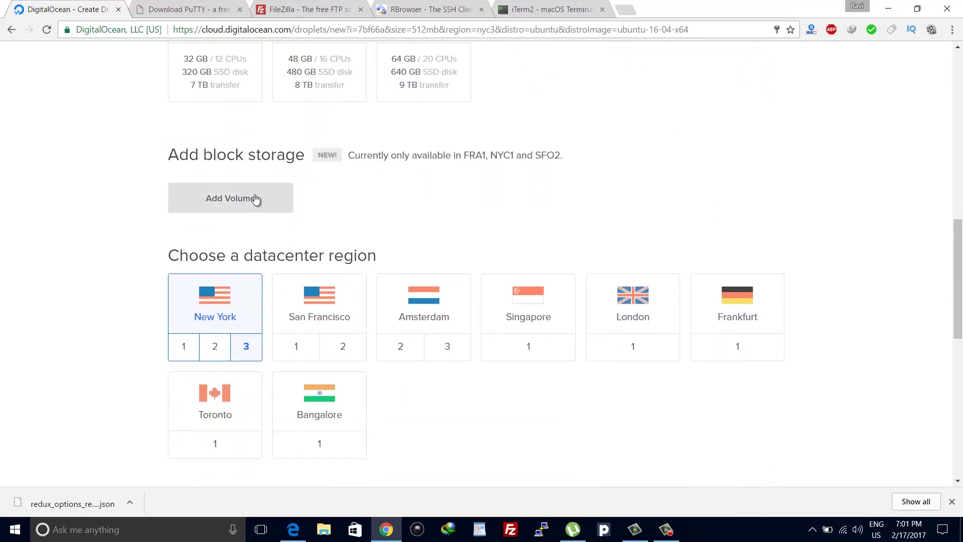
{"action": "left_click", "coordinate": [275, 204]}
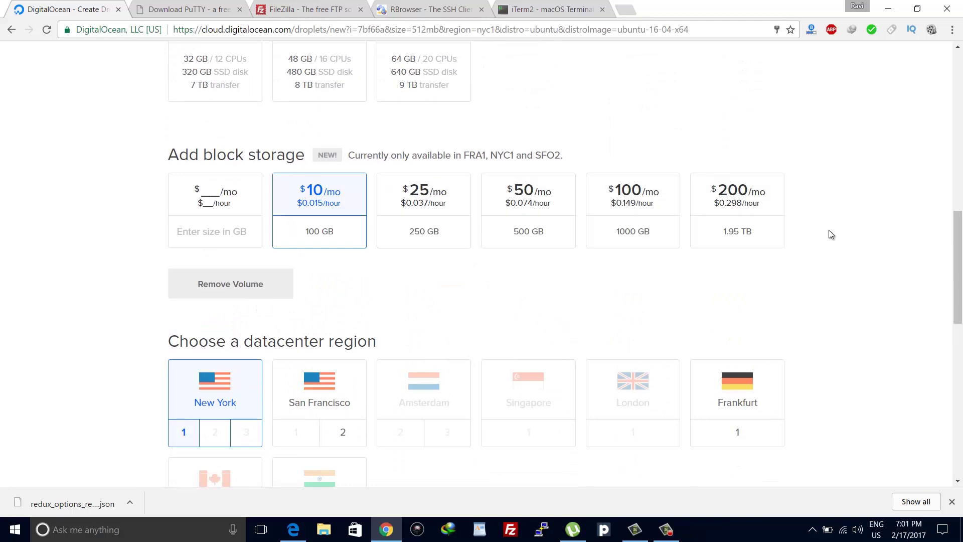
{"action": "left_click", "coordinate": [254, 293]}
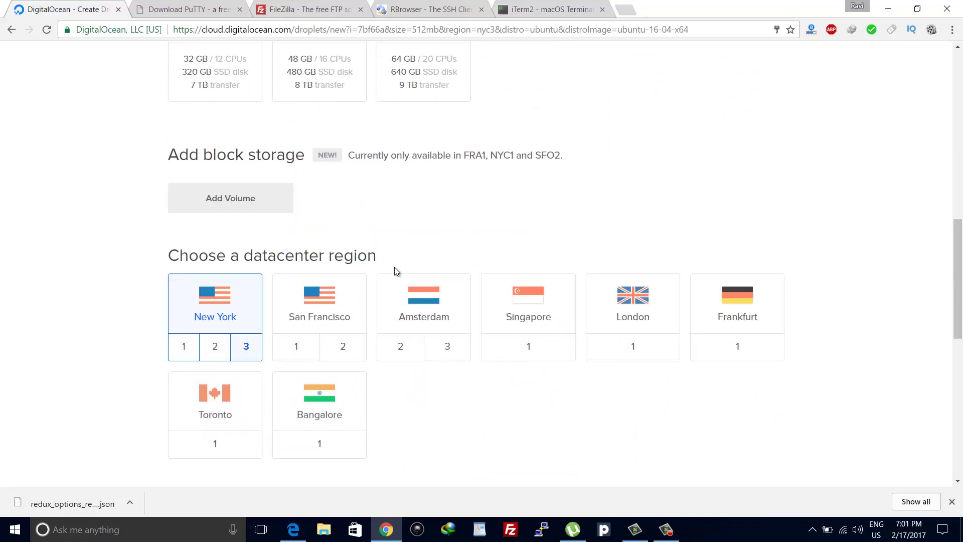
{"action": "scroll", "coordinate": [394, 271], "scroll_direction": "down", "scroll_amount": 4}
Set the droplet's datacenter region to Singapore.
{"action": "left_click", "coordinate": [184, 158]}
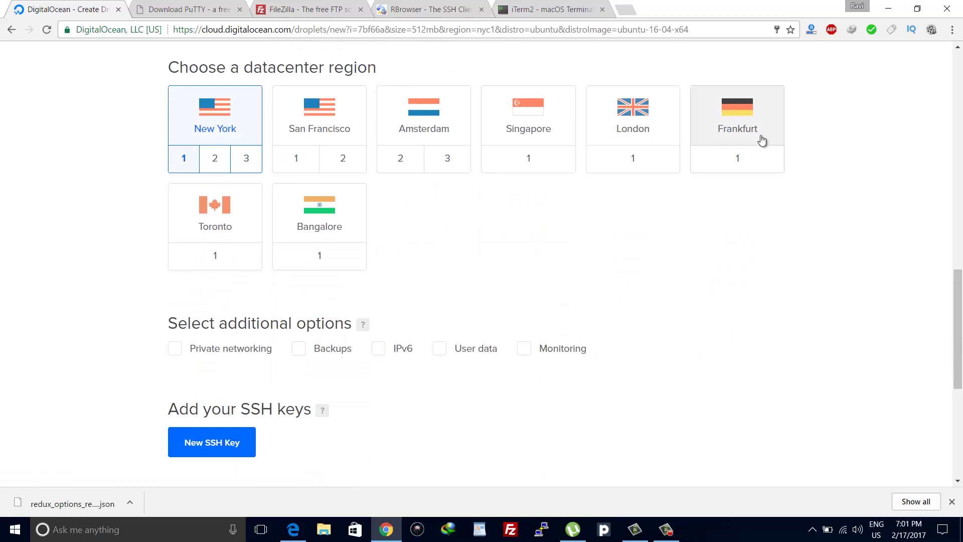
{"action": "left_click", "coordinate": [518, 133]}
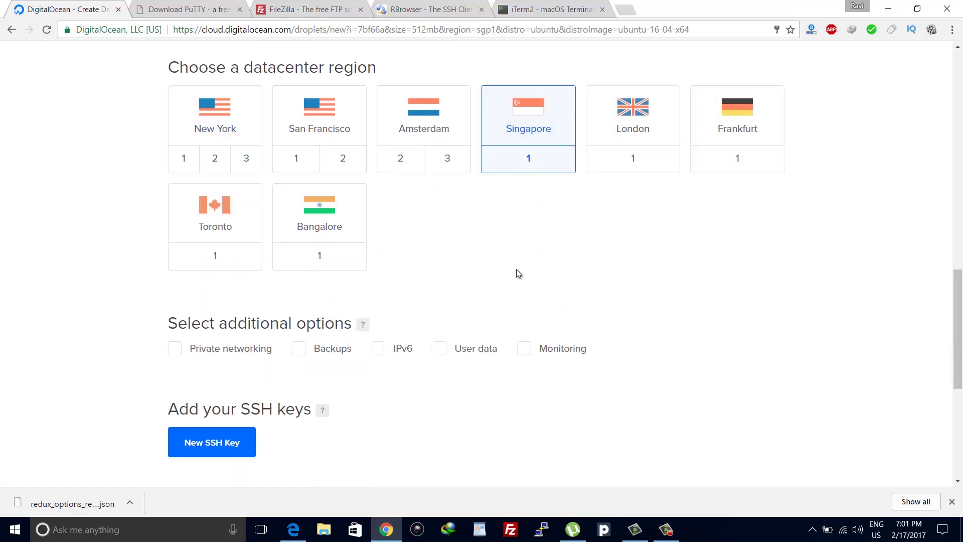
{"action": "scroll", "coordinate": [518, 273], "scroll_direction": "down", "scroll_amount": 1}
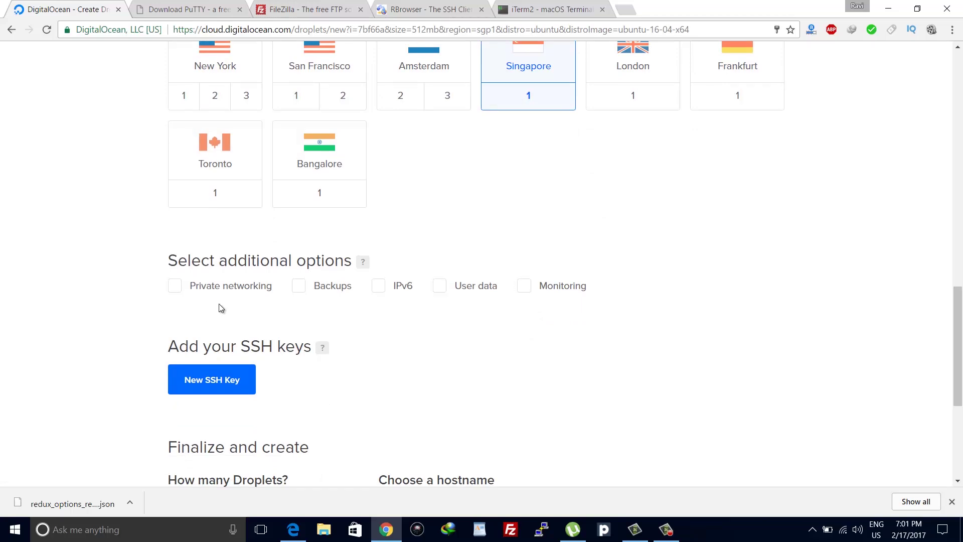
{"action": "scroll", "coordinate": [221, 307], "scroll_direction": "down", "scroll_amount": 3}
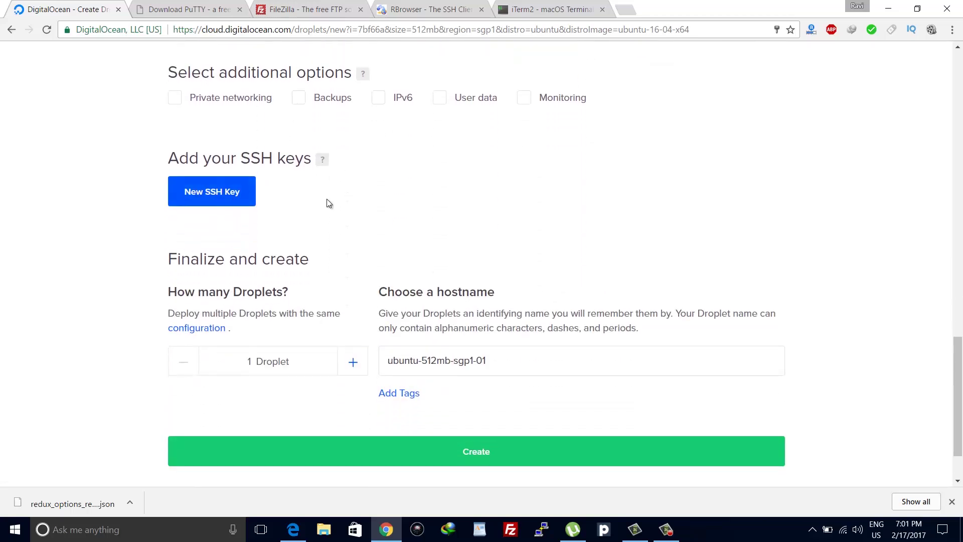
Set the hostname to openVPN and create the droplet.
{"action": "left_click", "coordinate": [495, 359]}
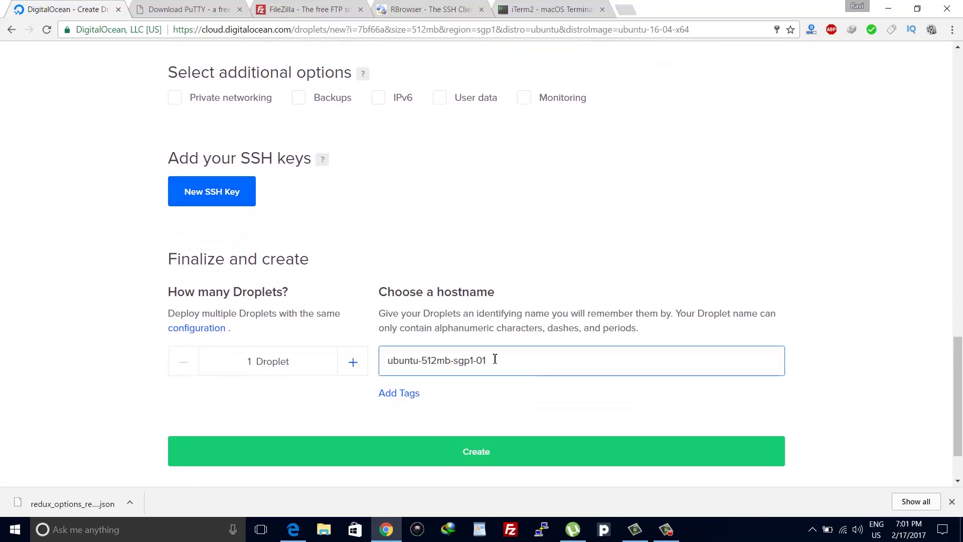
{"action": "key", "text": "ctrl+a"}
{"action": "type", "text": "open"}
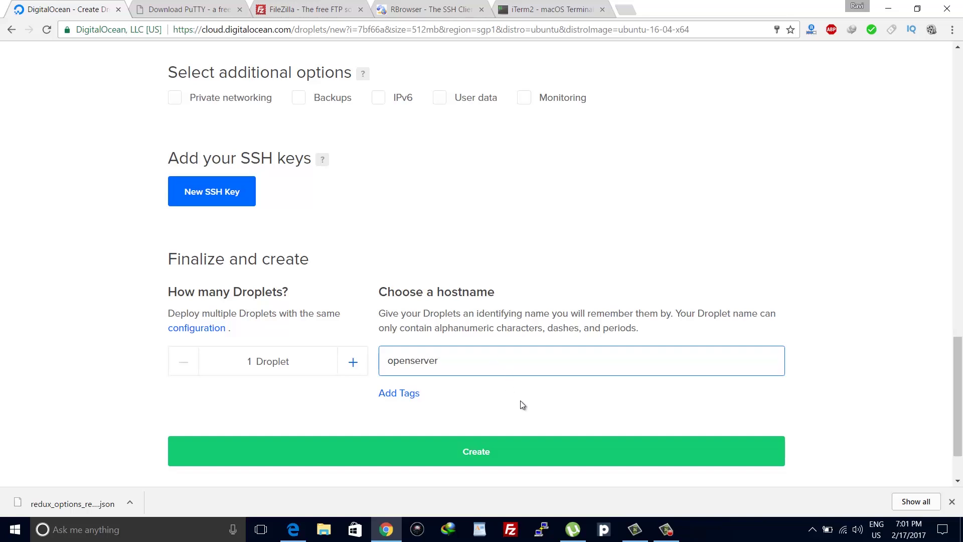
{"action": "scroll", "coordinate": [522, 407], "scroll_direction": "down", "scroll_amount": 2}
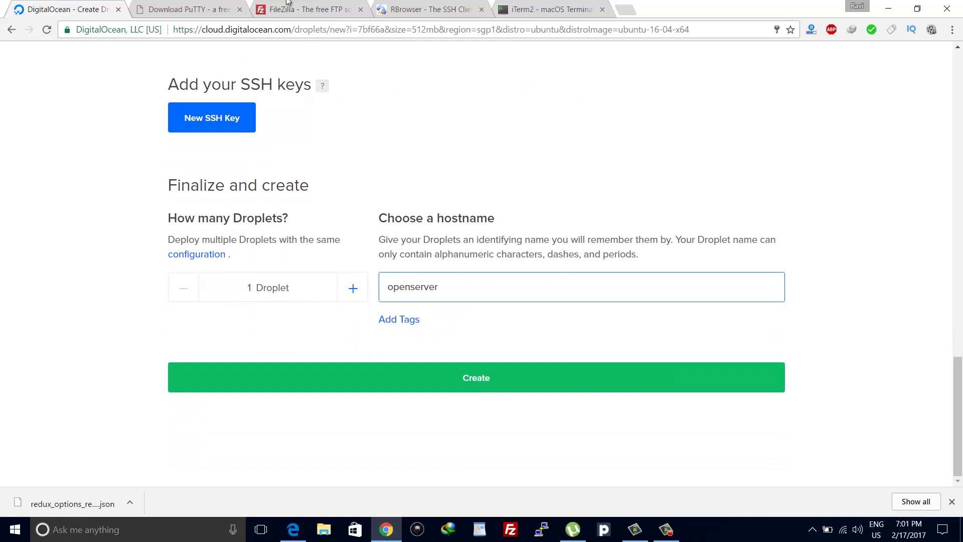
{"action": "key", "text": "BackSpace"}
{"action": "key", "text": "BackSpace"}
{"action": "key", "text": "BackSpace"}
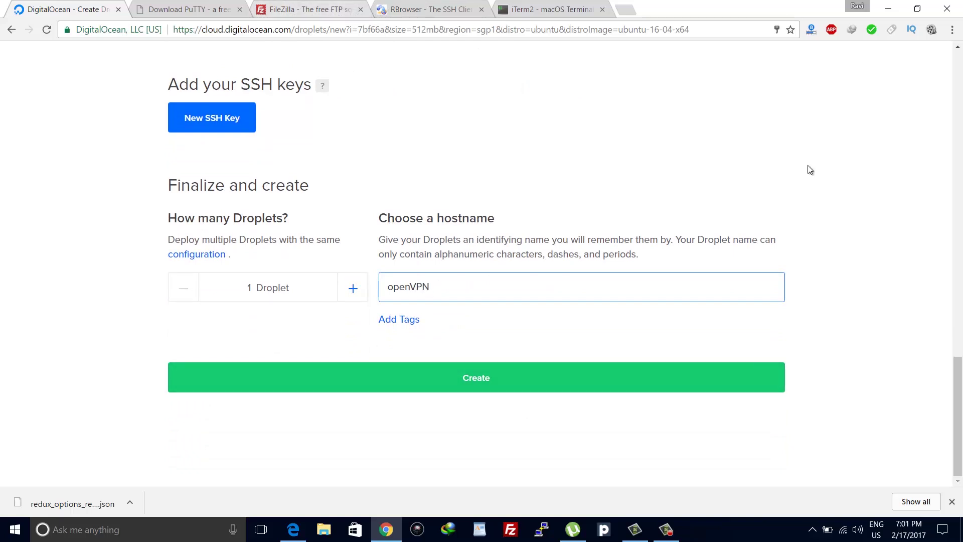
{"action": "left_click", "coordinate": [507, 383]}
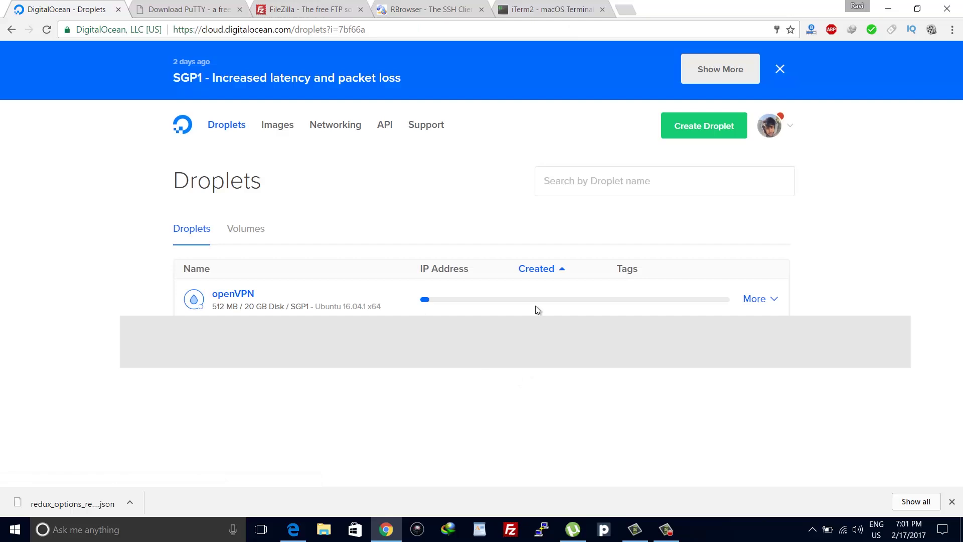
Download putty-0.67-installer.msi and the FileZilla client, then return to the droplets list.
{"action": "left_click", "coordinate": [193, 8]}
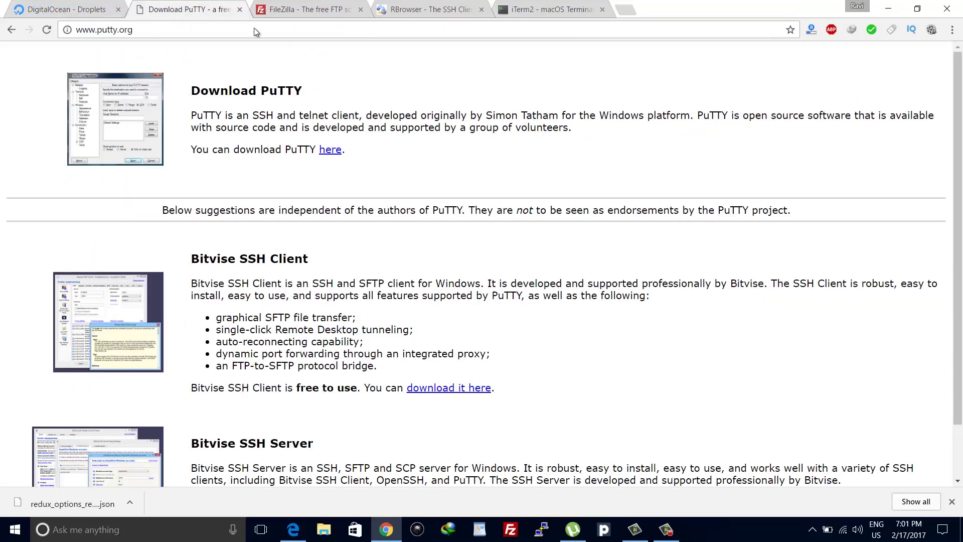
{"action": "left_click", "coordinate": [337, 153]}
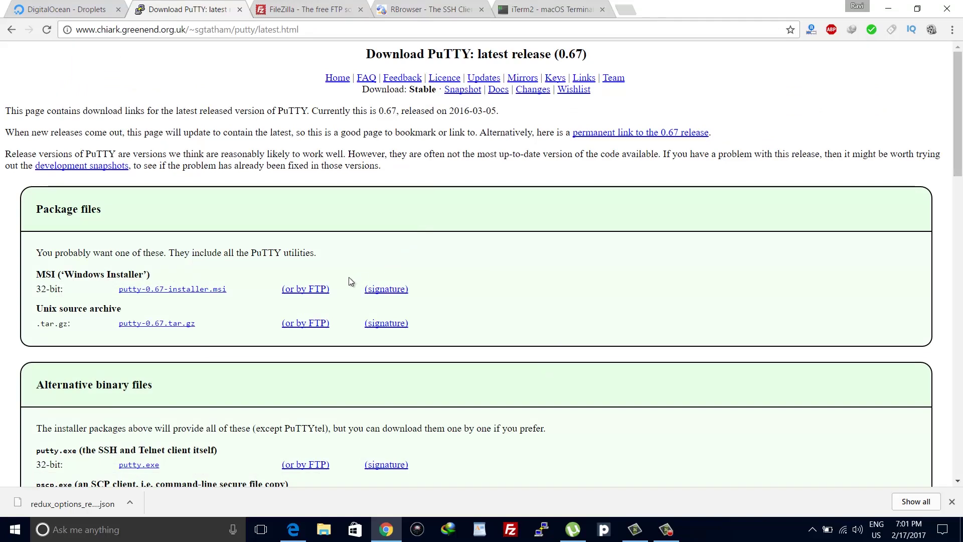
{"action": "left_click", "coordinate": [173, 290]}
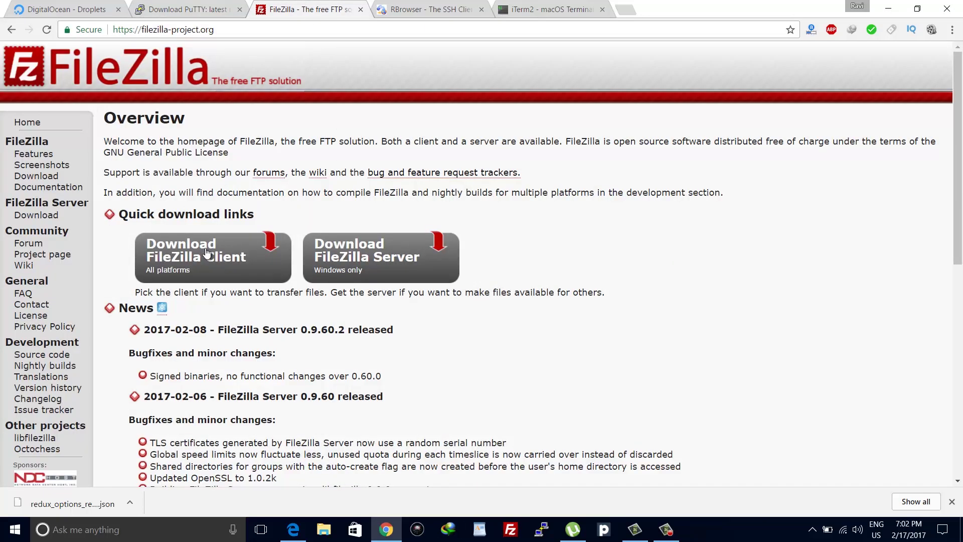
{"action": "left_click", "coordinate": [192, 251]}
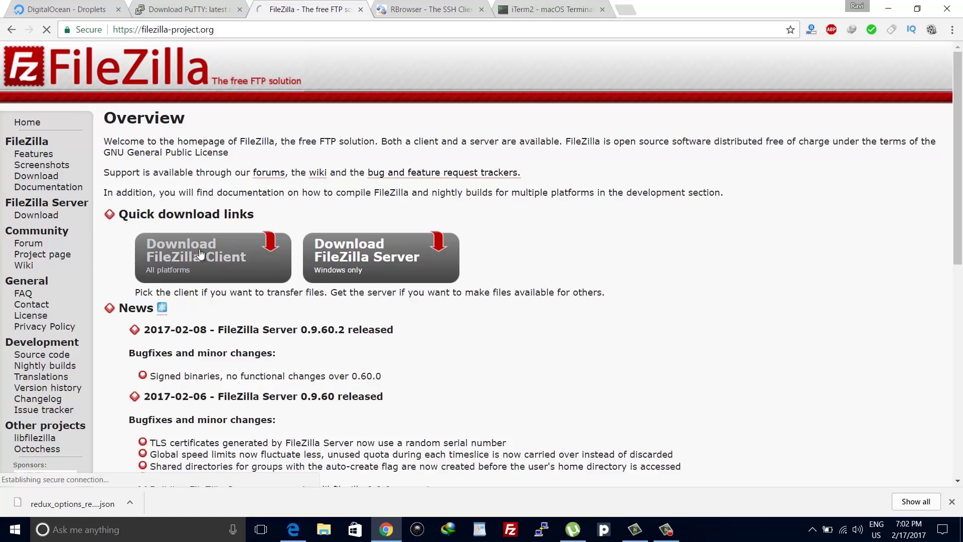
{"action": "key", "text": "ctrl+Tab"}
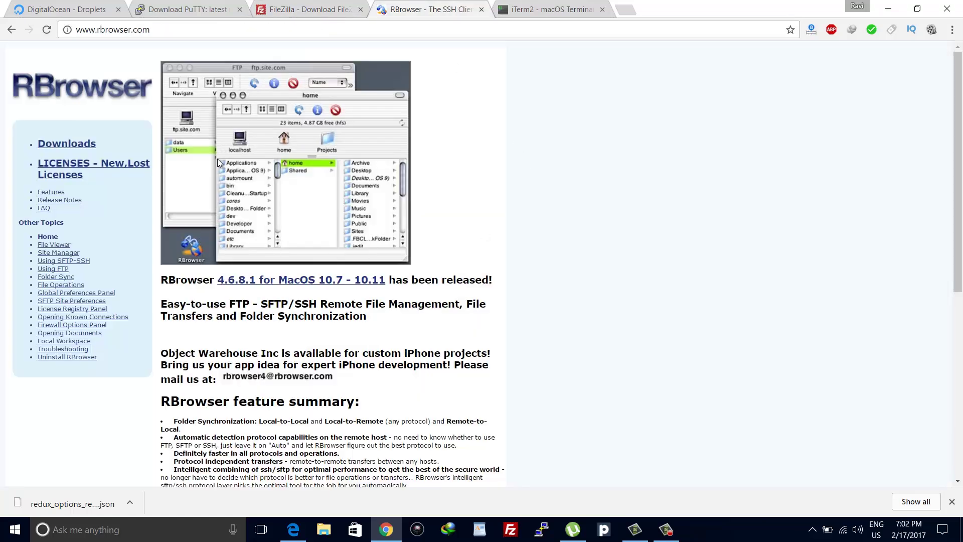
{"action": "key", "text": "ctrl+shift+Tab"}
{"action": "key", "text": "ctrl+shift+Tab"}
{"action": "key", "text": "ctrl+shift+Tab"}
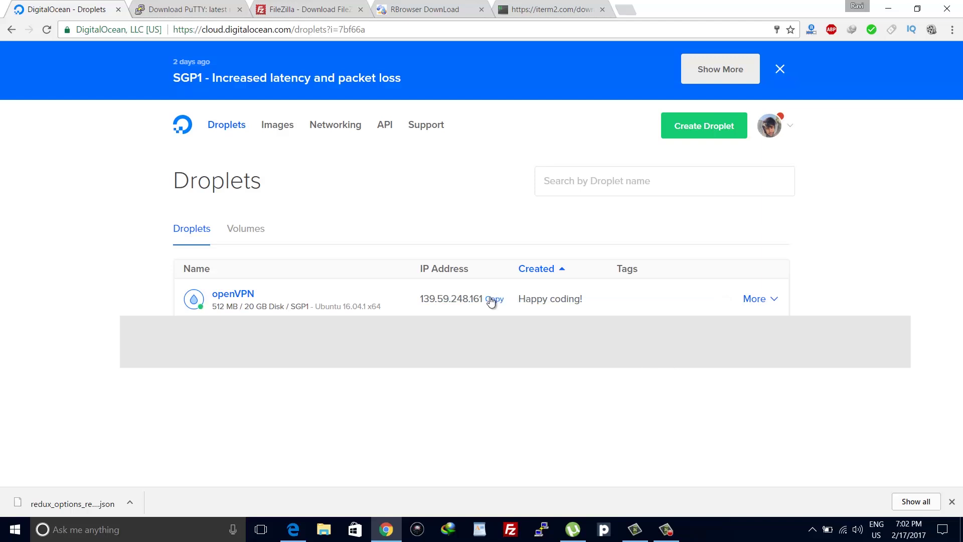
Enter host 139.59.248.161 in PuTTY and save it as session OpenVPN.
{"action": "left_click", "coordinate": [491, 301]}
{"action": "left_click", "coordinate": [546, 535]}
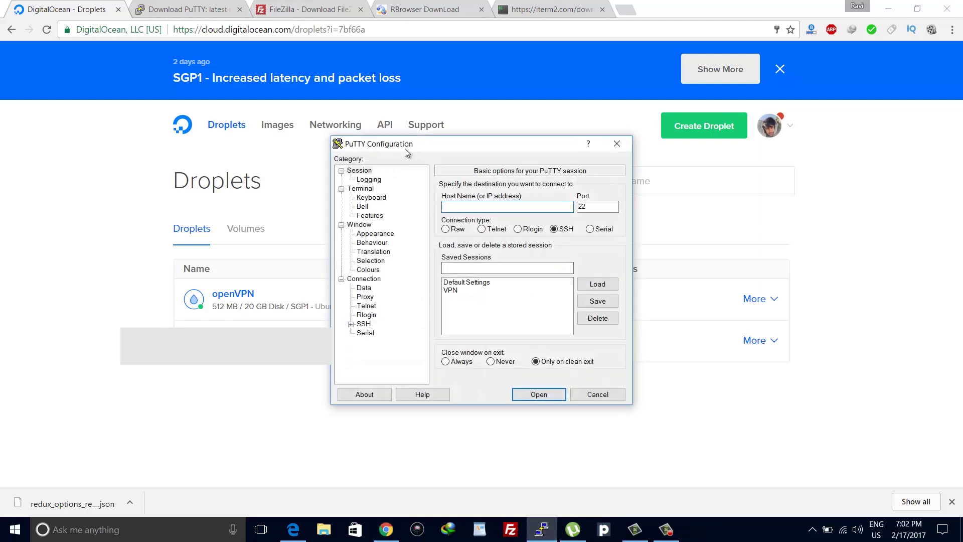
{"action": "left_click", "coordinate": [507, 267]}
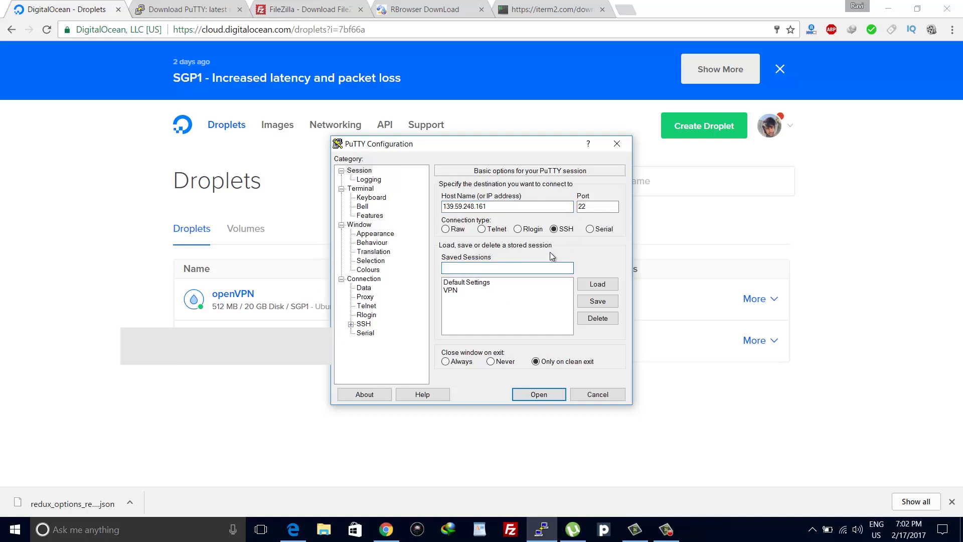
{"action": "type", "text": "OpenVPN"}
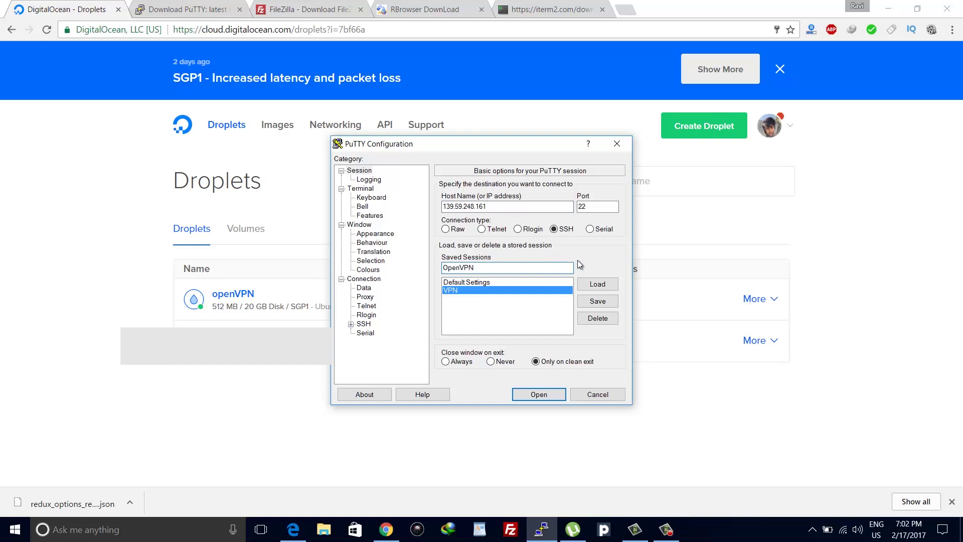
{"action": "left_click", "coordinate": [598, 301]}
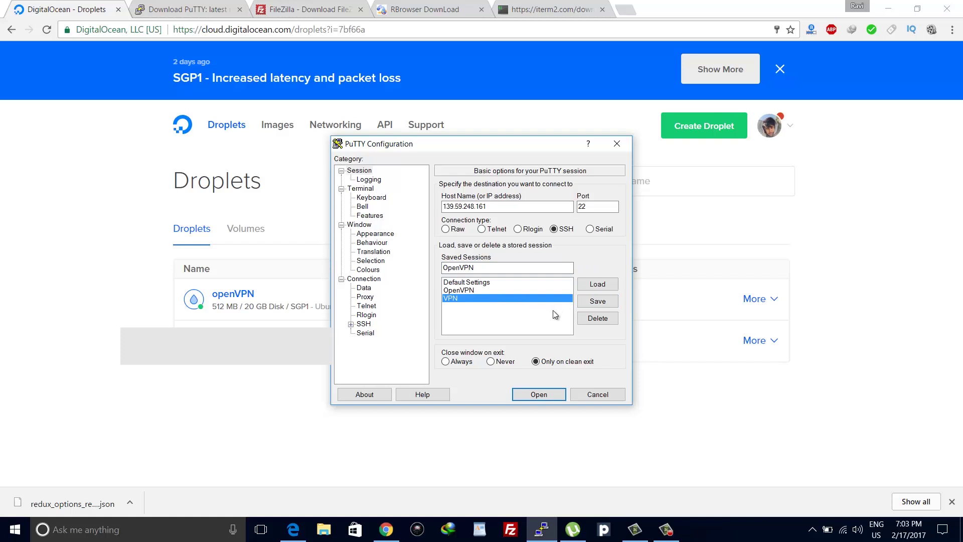
Delete the old VPN session, resave OpenVPN, and connect with it.
{"action": "left_click", "coordinate": [597, 318]}
{"action": "left_click", "coordinate": [480, 291]}
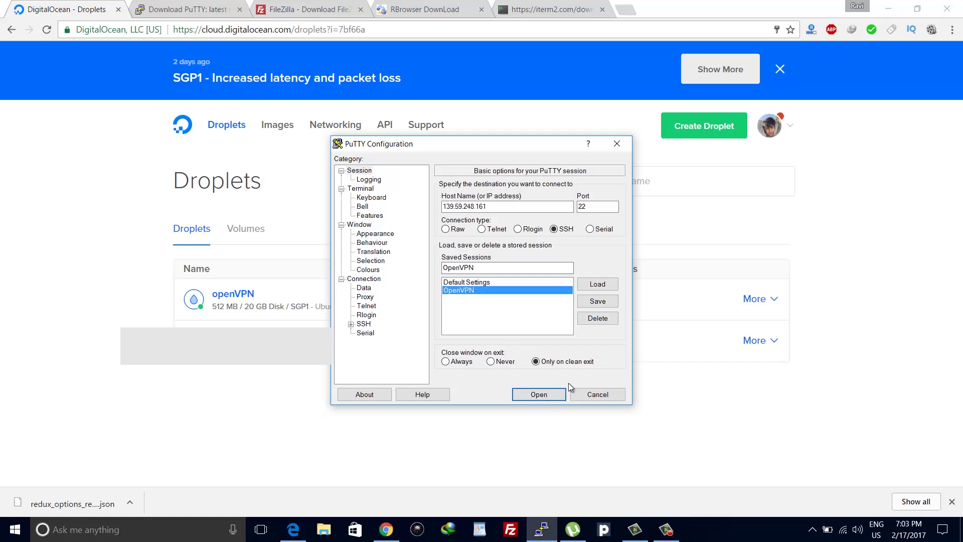
{"action": "left_click", "coordinate": [604, 301]}
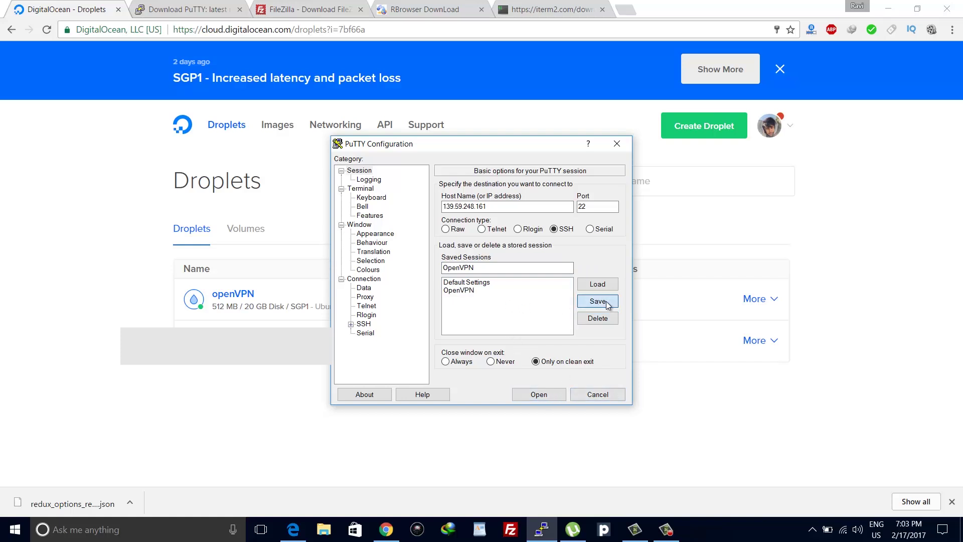
{"action": "double_click", "coordinate": [508, 289]}
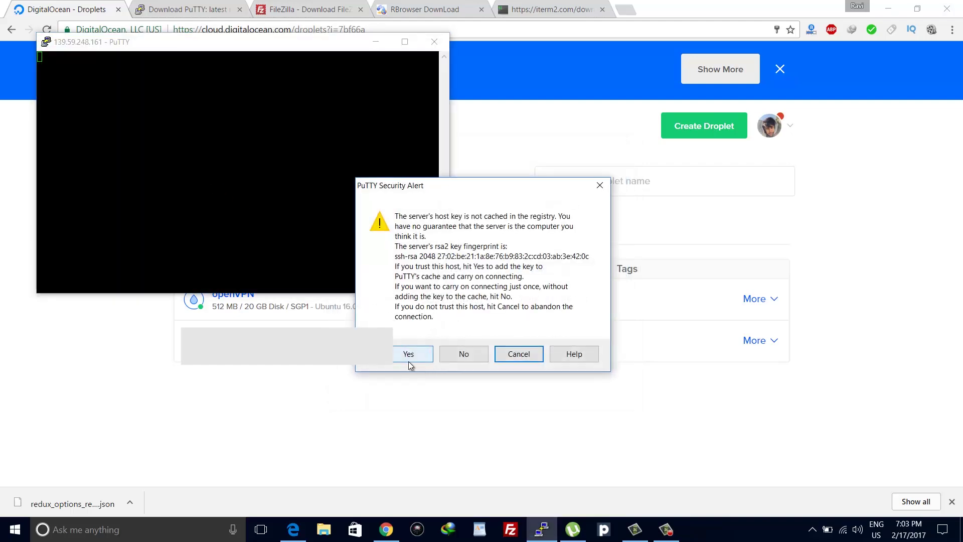
Accept the droplet's host key, log in as root, and bring Chrome forward.
{"action": "left_click", "coordinate": [408, 354]}
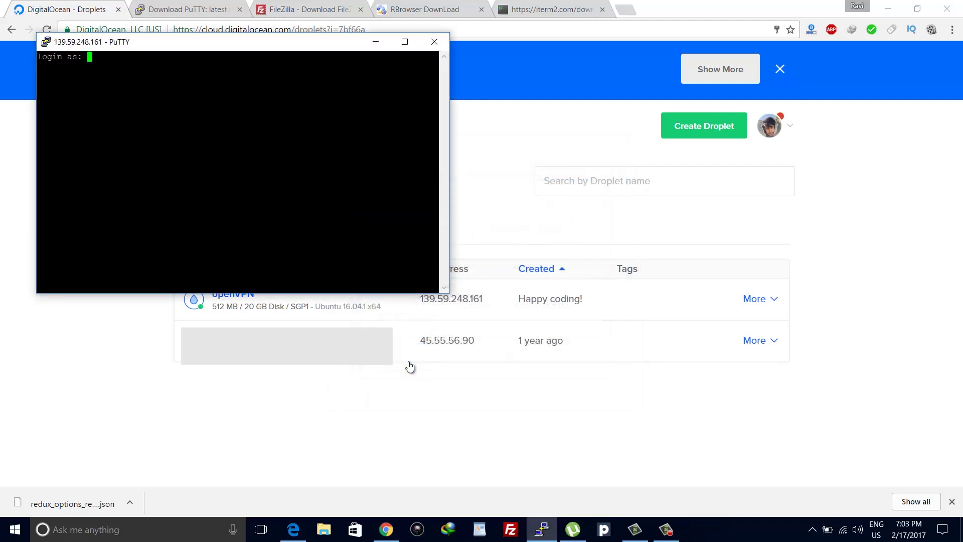
{"action": "key", "text": "Return"}
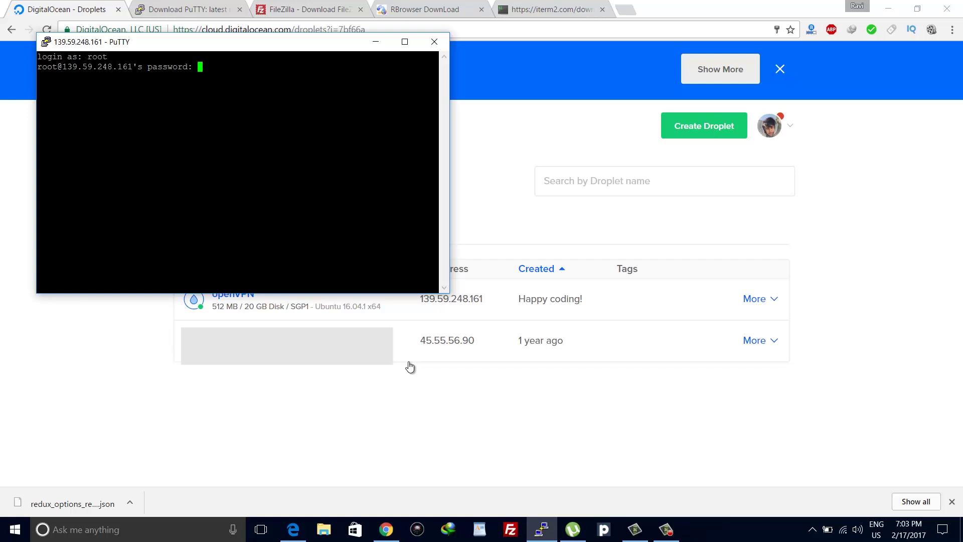
{"action": "left_click", "coordinate": [536, 9]}
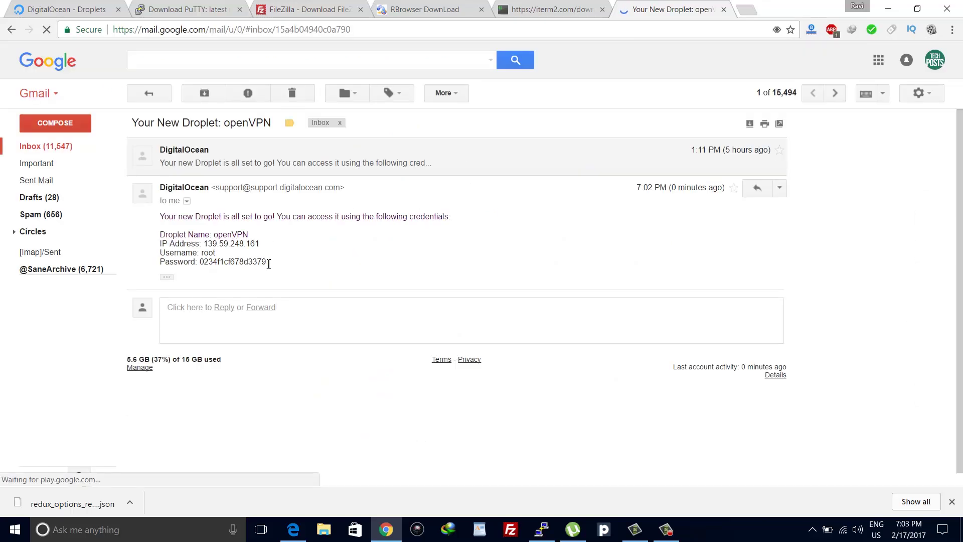
Copy the root password from the 'Your New Droplet: openVPN' email and return to PuTTY.
{"action": "left_click_drag", "start_coordinate": [269, 263], "coordinate": [204, 258]}
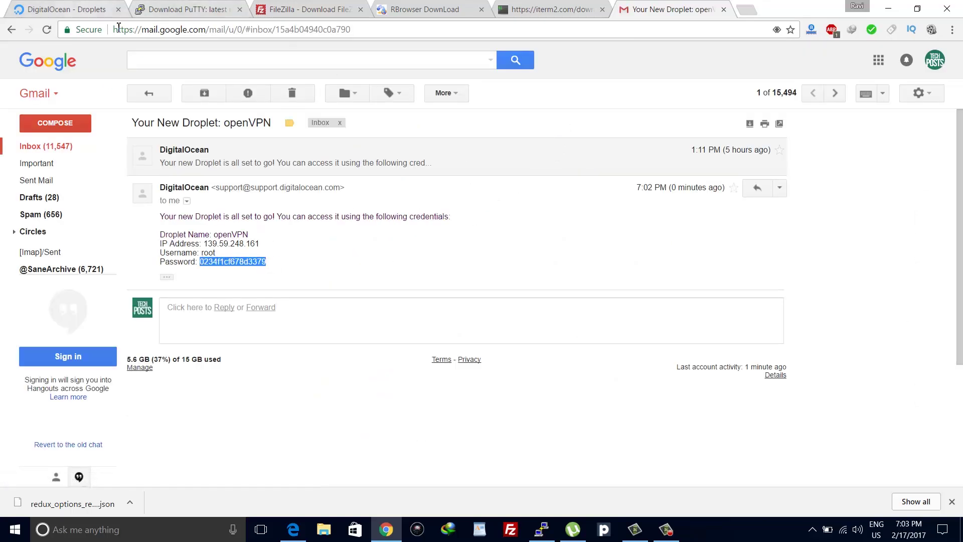
{"action": "left_click", "coordinate": [542, 529]}
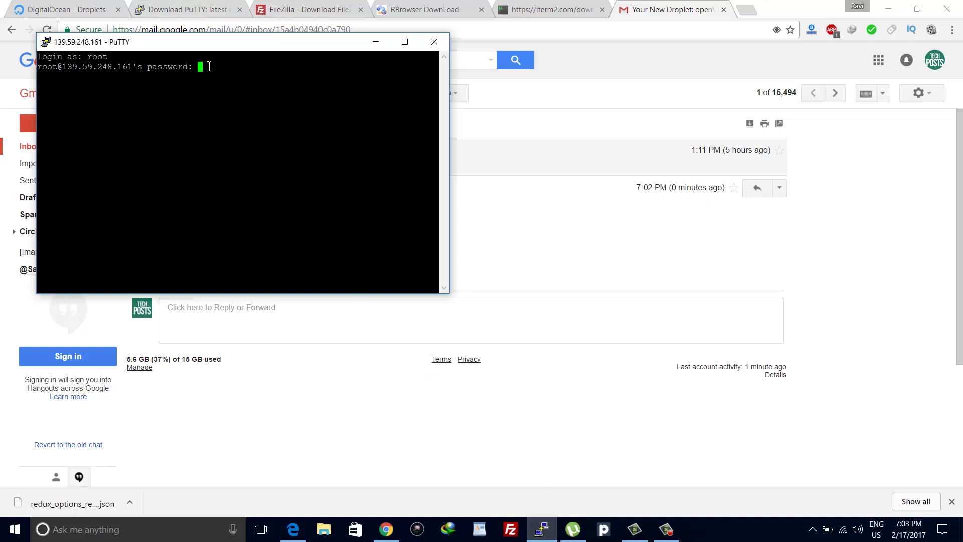
Enter the emailed root password, then set and confirm a new root password.
{"action": "key", "text": "Return"}
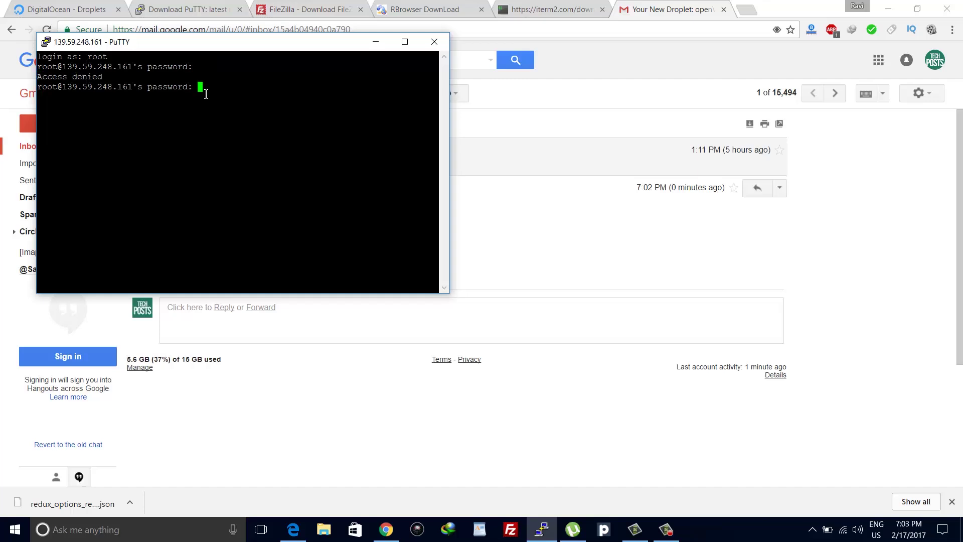
{"action": "key", "text": "Return"}
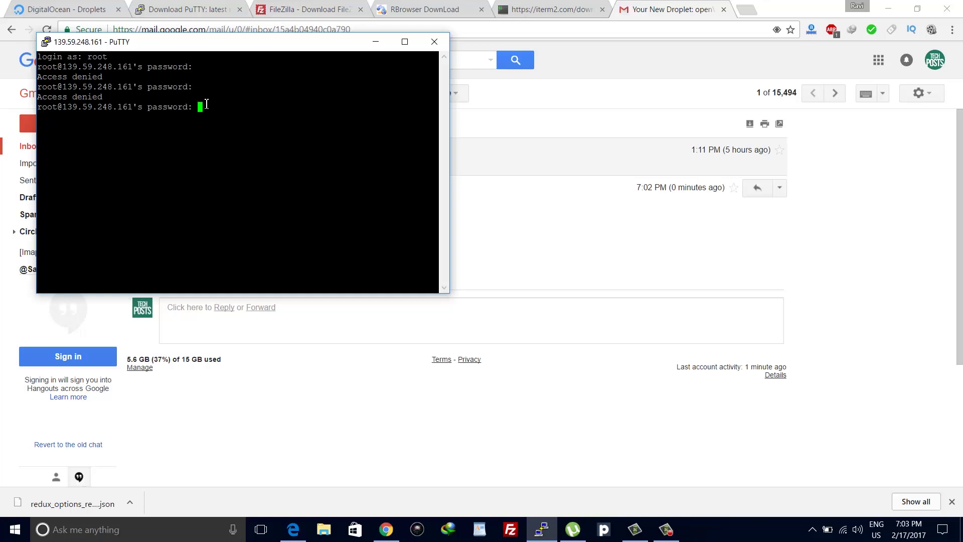
{"action": "key", "text": "Return"}
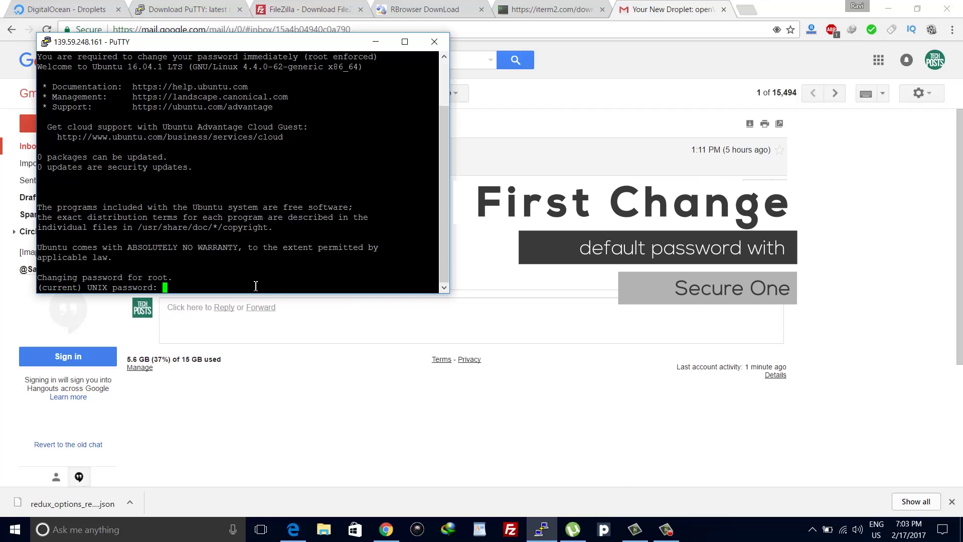
{"action": "key", "text": "Return"}
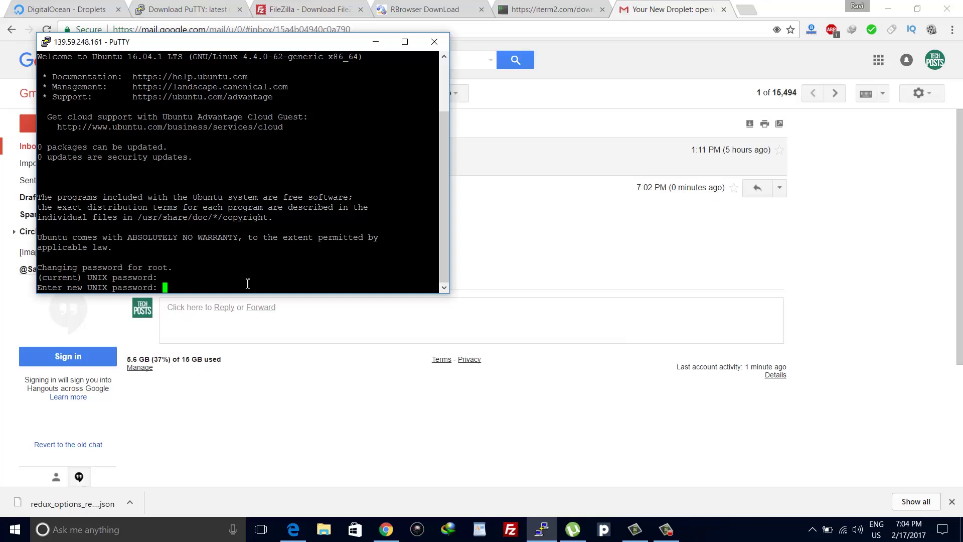
{"action": "key", "text": "Return"}
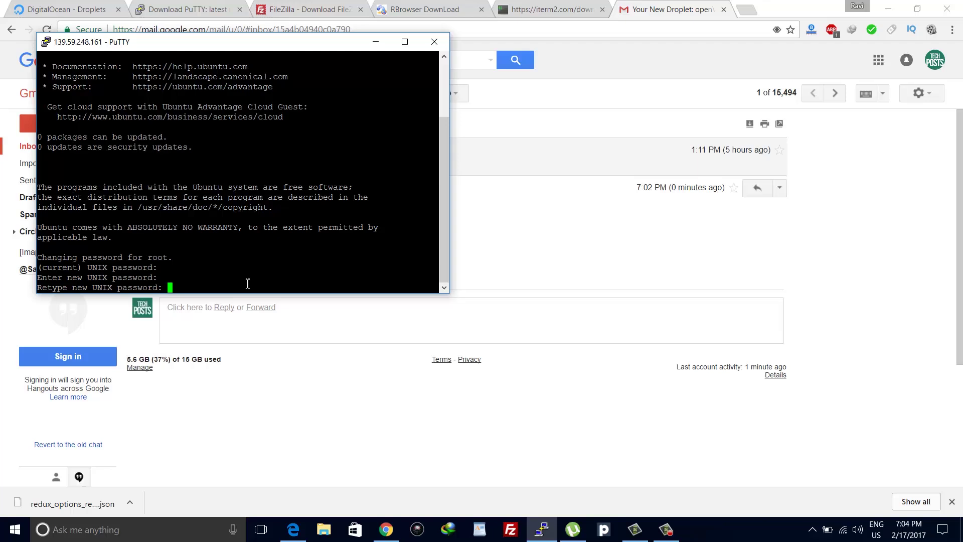
{"action": "key", "text": "Return"}
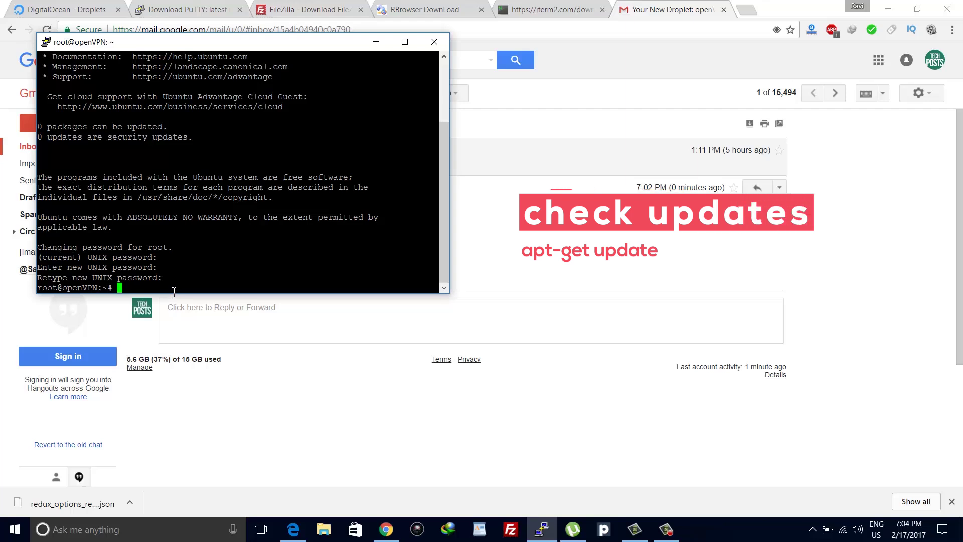
Run apt-get update, maximize PuTTY, then run apt-get upgrade -y.
{"action": "type", "text": "apt-get up"}
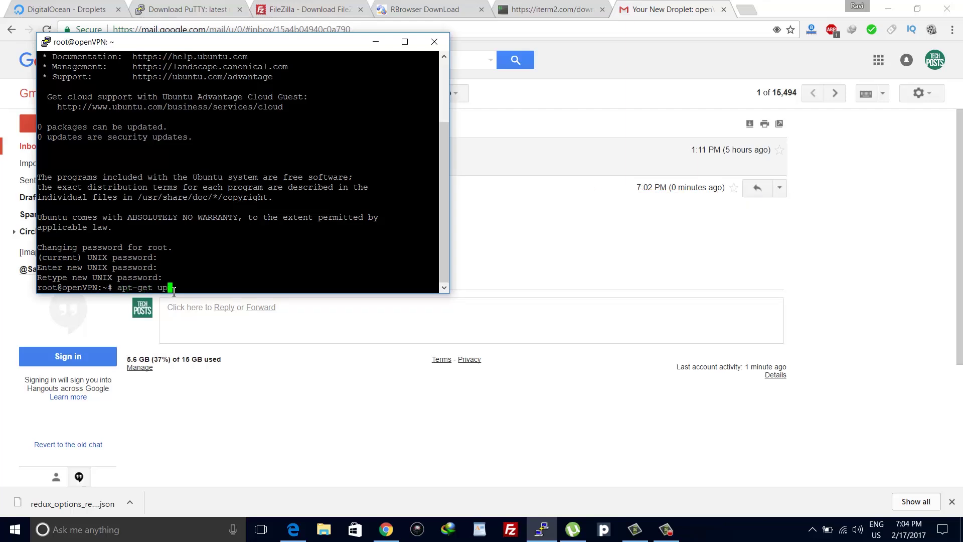
{"action": "type", "text": "date"}
{"action": "key", "text": "Return"}
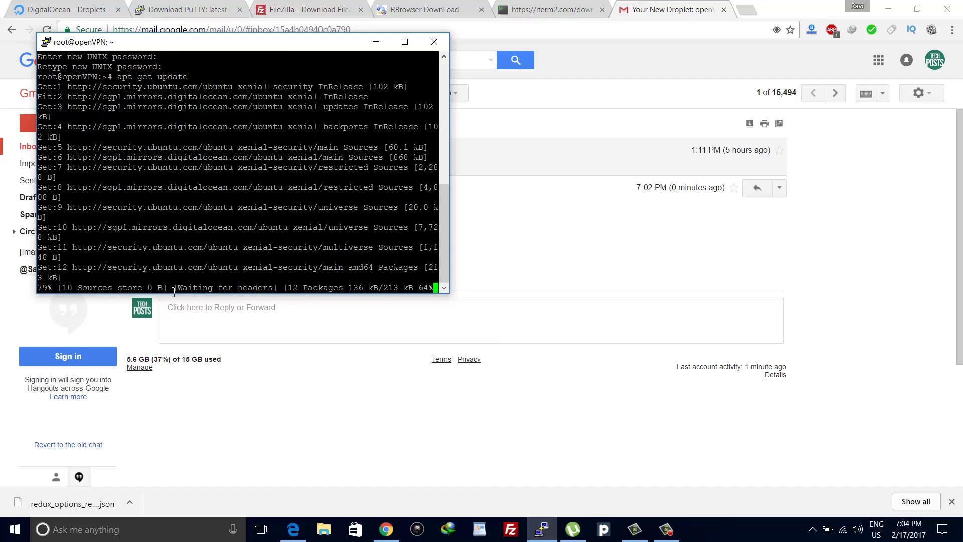
{"action": "left_click", "coordinate": [404, 42]}
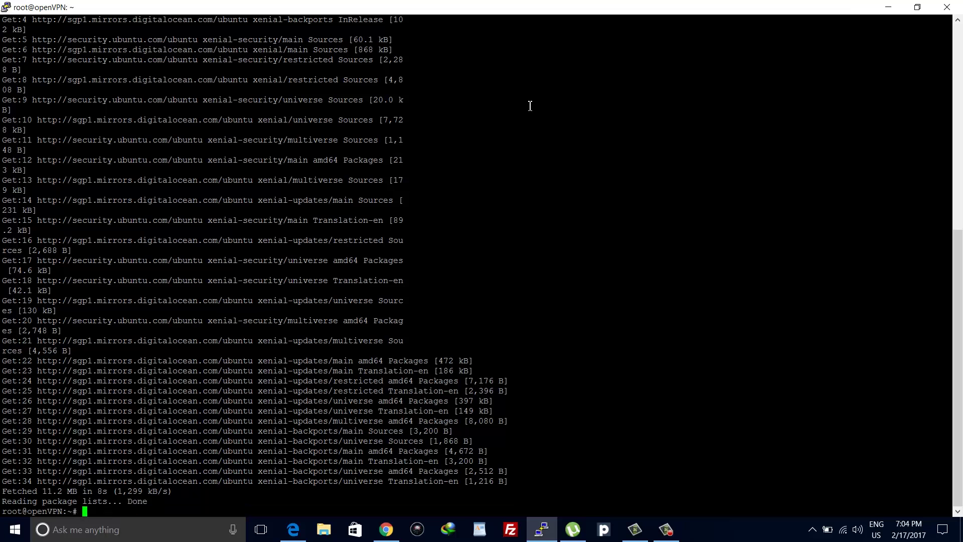
{"action": "type", "text": "apt-get upgrade"}
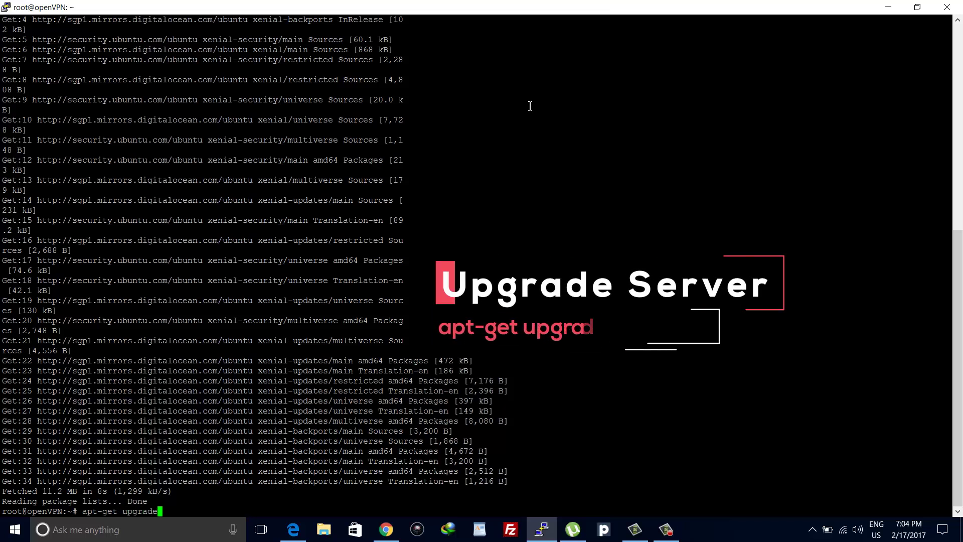
{"action": "type", "text": " -y"}
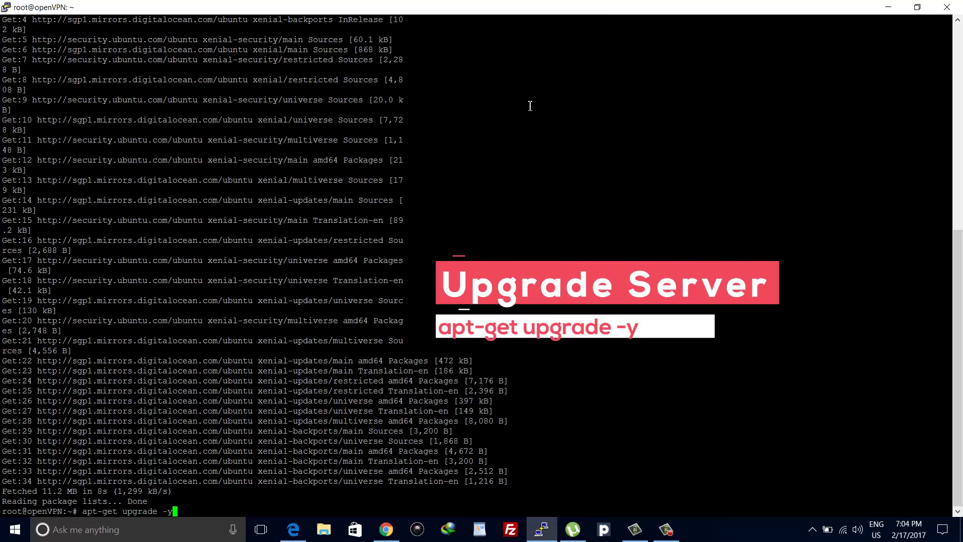
{"action": "key", "text": "Return"}
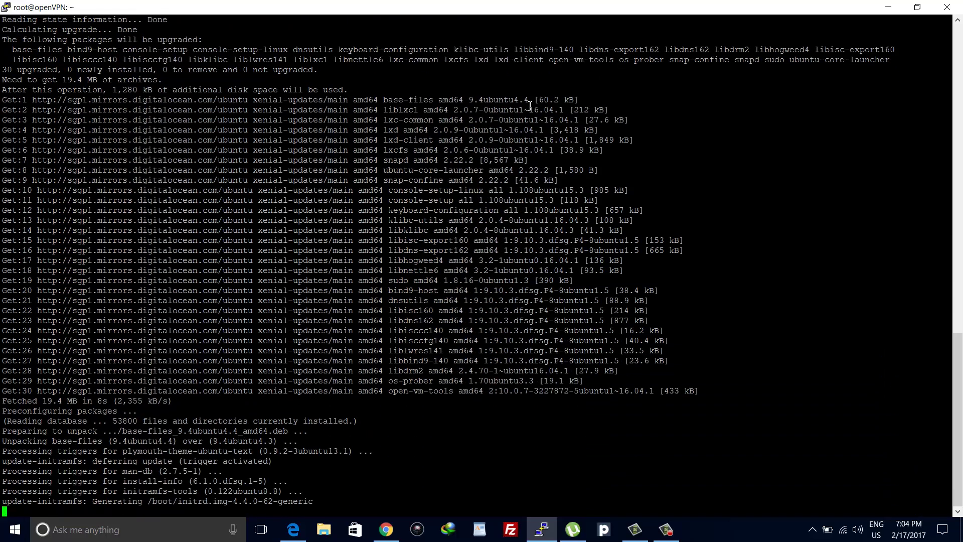
Open techposts.org's VPN tutorial and scroll to section 3, Creating VPN on cloud server.
{"action": "left_click", "coordinate": [386, 529]}
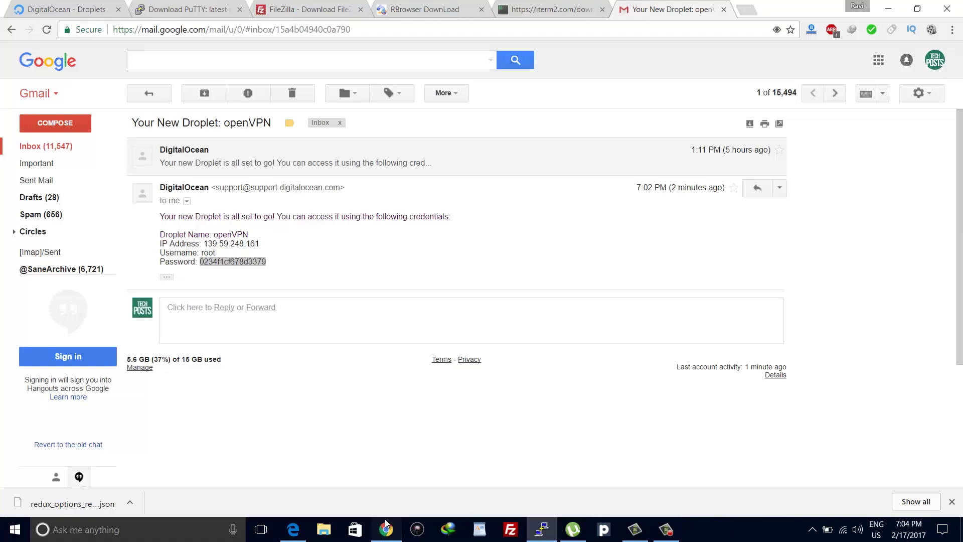
{"action": "left_click", "coordinate": [52, 4]}
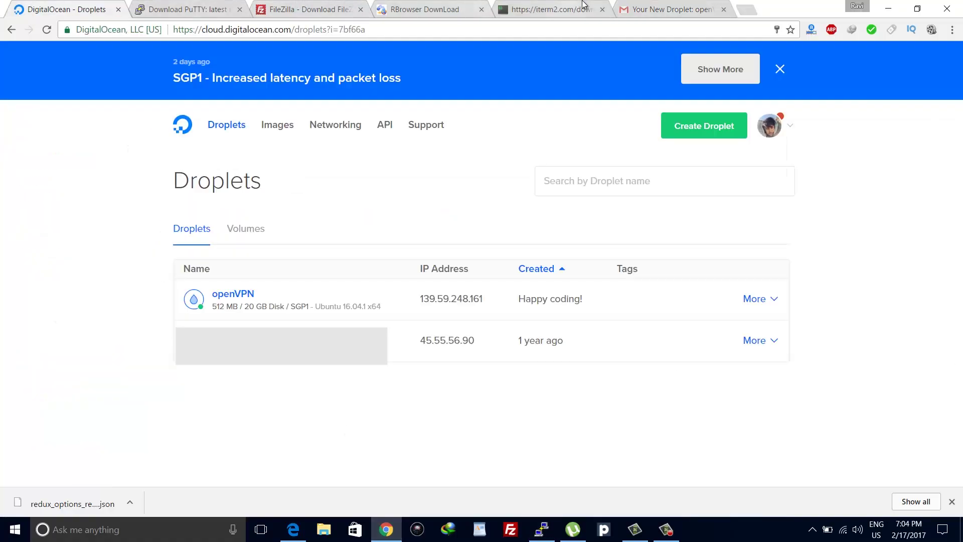
{"action": "left_click", "coordinate": [659, 4]}
{"action": "left_click", "coordinate": [621, 31]}
{"action": "type", "text": "techposts.org/wp-admin/plugins.php"}
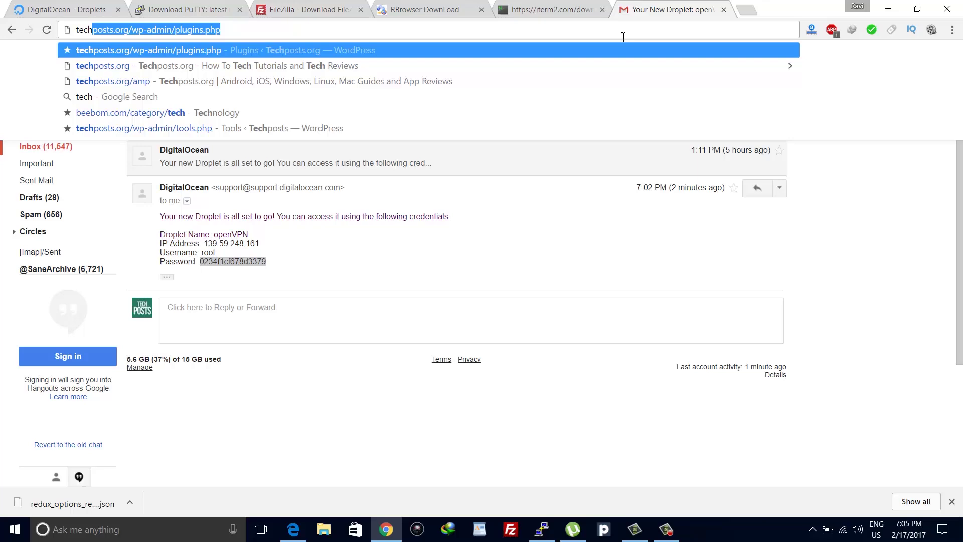
{"action": "key", "text": "Return"}
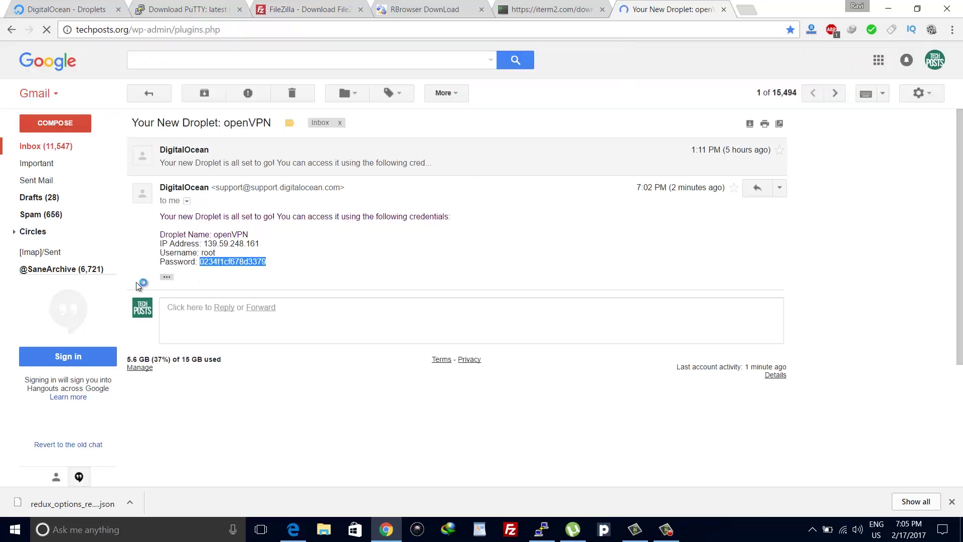
{"action": "scroll", "coordinate": [471, 243], "scroll_direction": "down", "scroll_amount": 6}
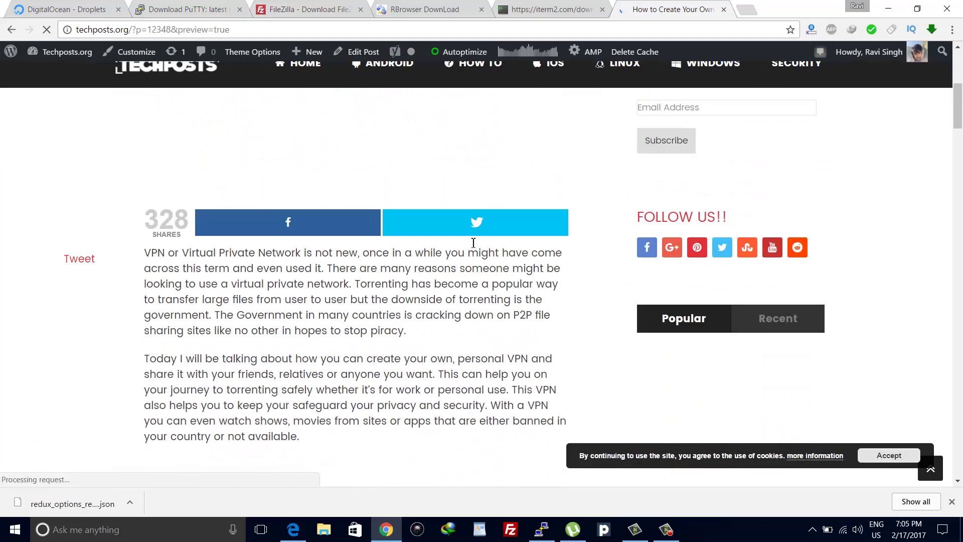
{"action": "scroll", "coordinate": [473, 243], "scroll_direction": "down", "scroll_amount": 15}
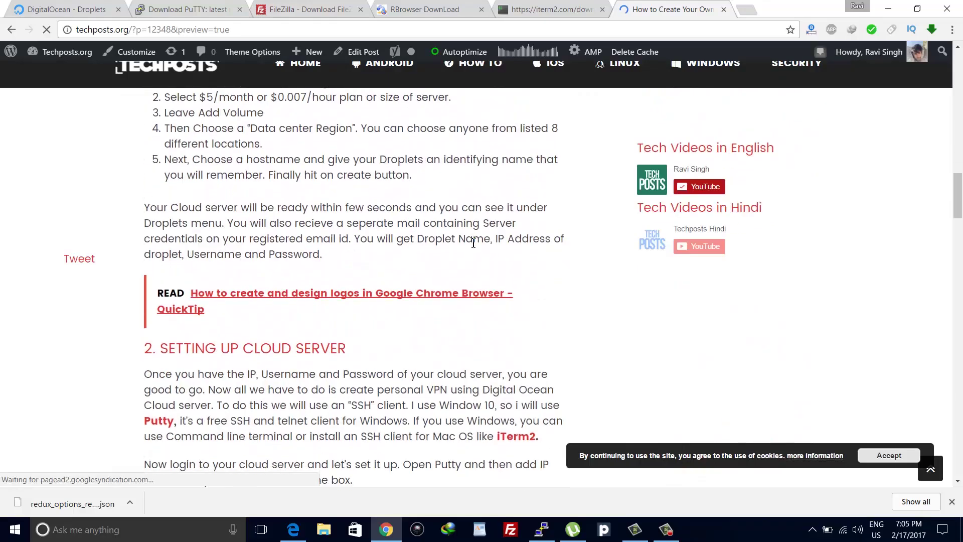
{"action": "scroll", "coordinate": [473, 242], "scroll_direction": "down", "scroll_amount": 4}
{"action": "scroll", "coordinate": [297, 224], "scroll_direction": "down", "scroll_amount": 1}
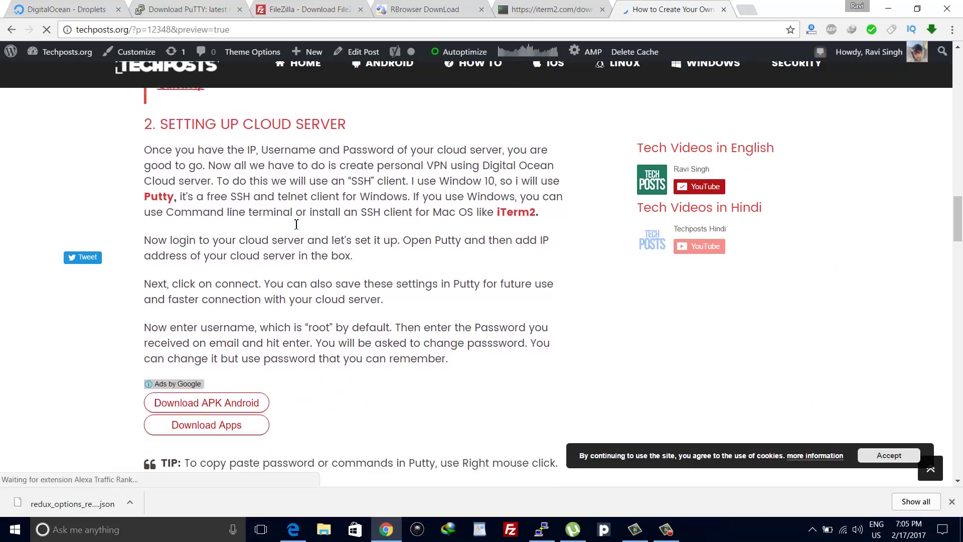
{"action": "scroll", "coordinate": [296, 224], "scroll_direction": "down", "scroll_amount": 7}
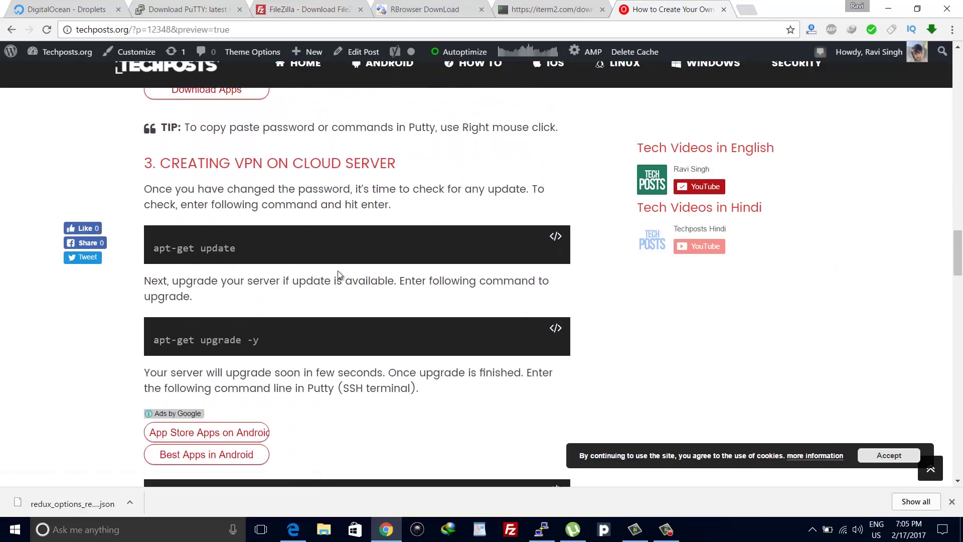
{"action": "scroll", "coordinate": [338, 275], "scroll_direction": "down", "scroll_amount": 2}
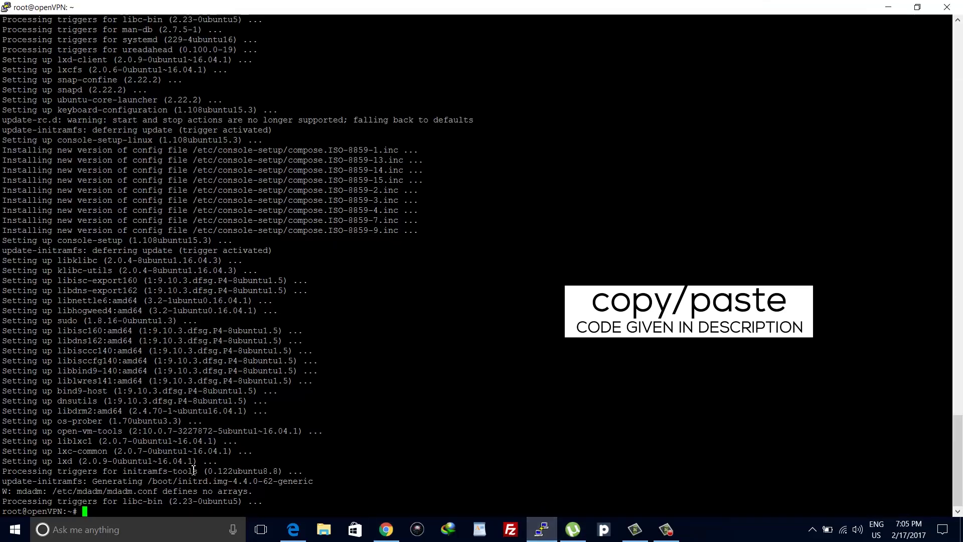
Paste the OpenVPN install command into the resized PuTTY terminal and run it.
{"action": "left_click", "coordinate": [917, 7]}
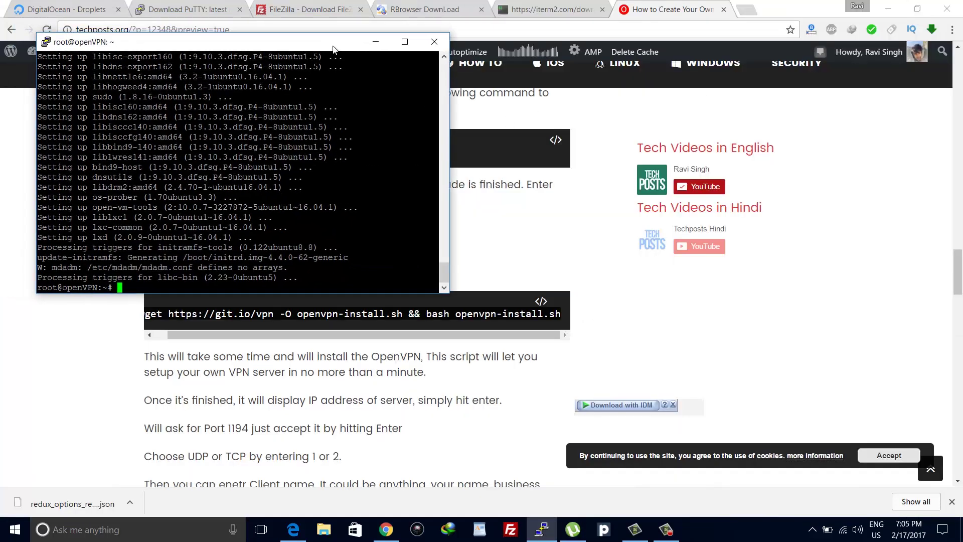
{"action": "left_click_drag", "start_coordinate": [333, 46], "coordinate": [713, 61]}
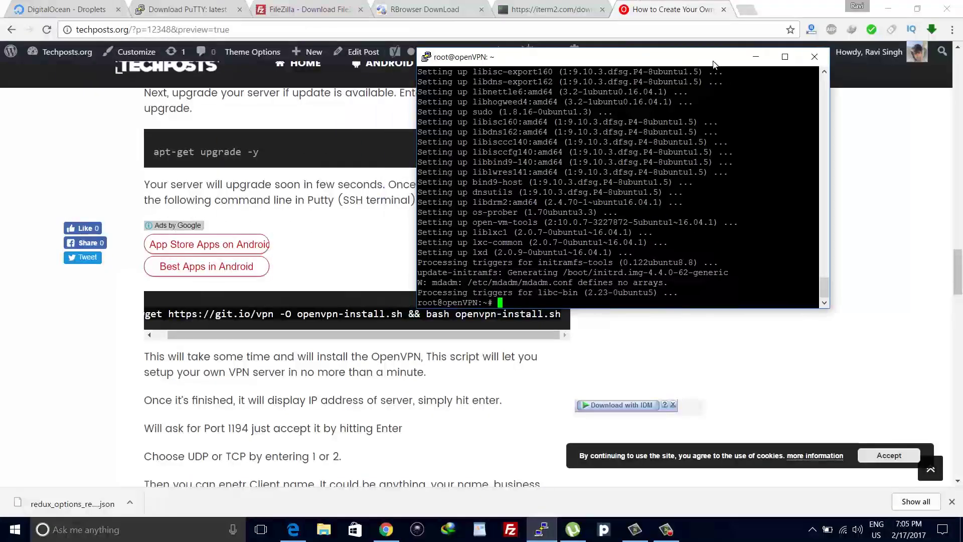
{"action": "right_click", "coordinate": [534, 300]}
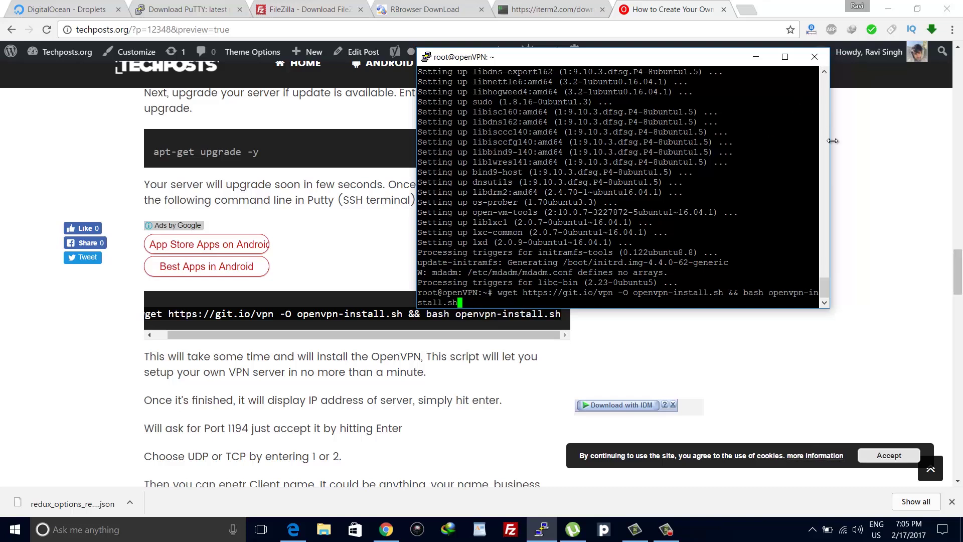
{"action": "left_click_drag", "start_coordinate": [830, 150], "coordinate": [879, 150]}
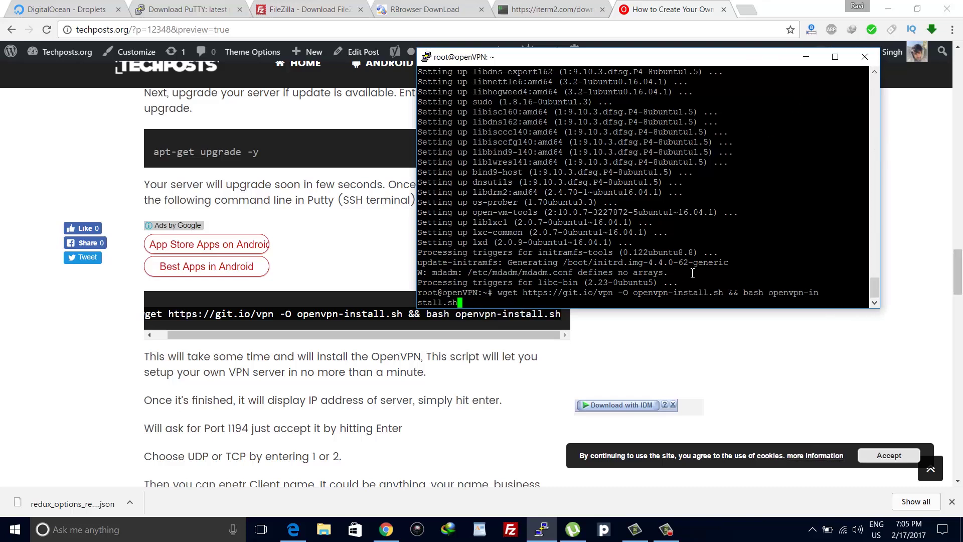
{"action": "key", "text": "Return"}
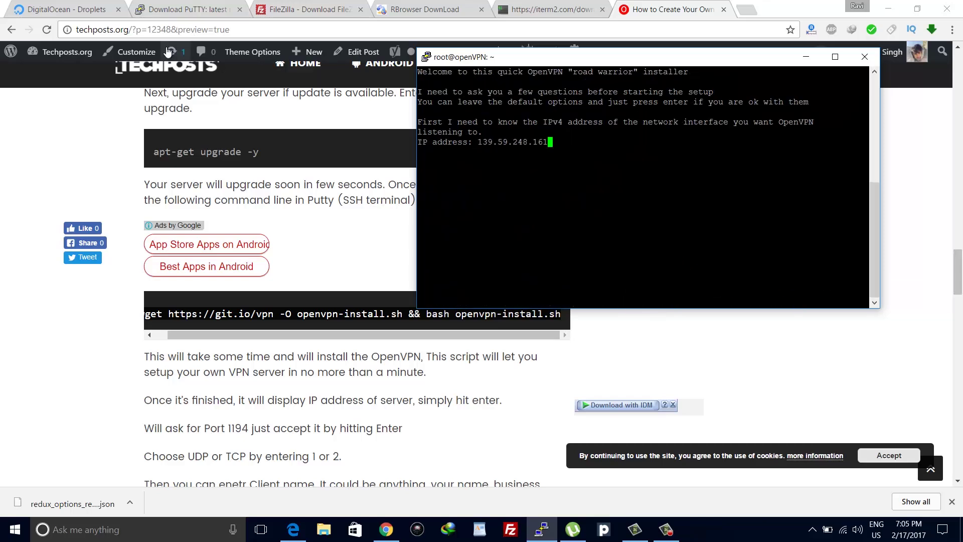
Copy the droplet's IP from DigitalOcean and accept it as the server address.
{"action": "left_click", "coordinate": [73, 5]}
{"action": "left_click", "coordinate": [73, 5]}
{"action": "left_click", "coordinate": [492, 307]}
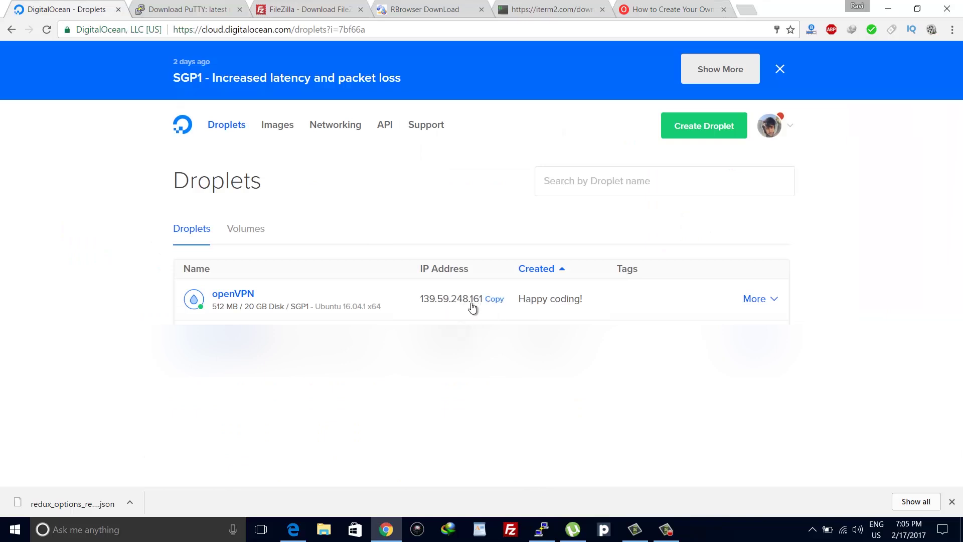
{"action": "left_click", "coordinate": [542, 530]}
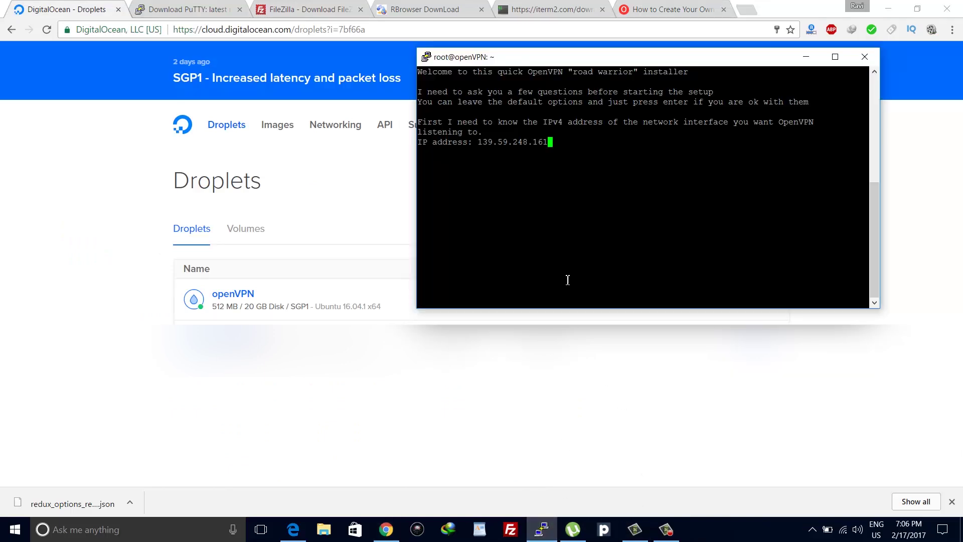
{"action": "key", "text": "Return"}
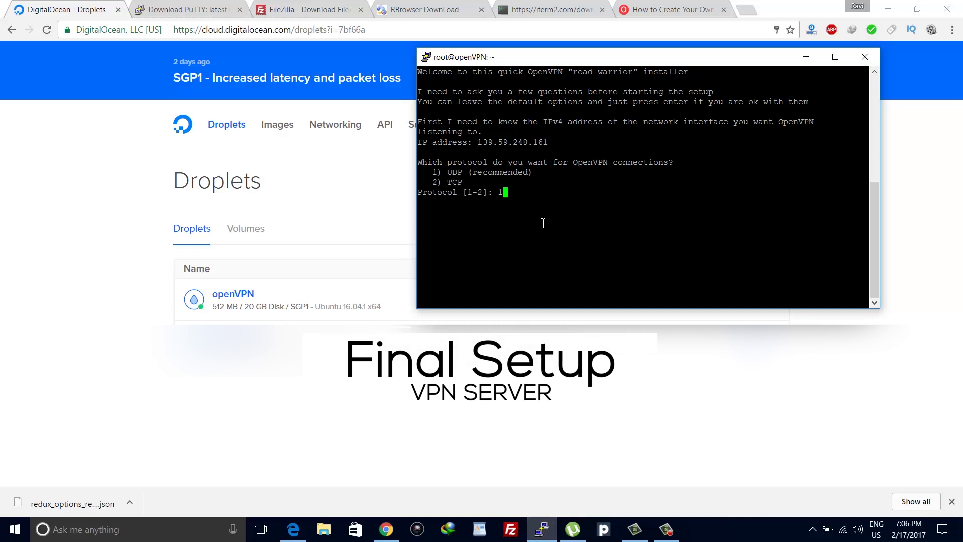
Choose UDP (option 1) as the protocol and keep port 1194.
{"action": "key", "text": "BackSpace"}
{"action": "type", "text": "2"}
{"action": "key", "text": "BackSpace"}
{"action": "type", "text": "1"}
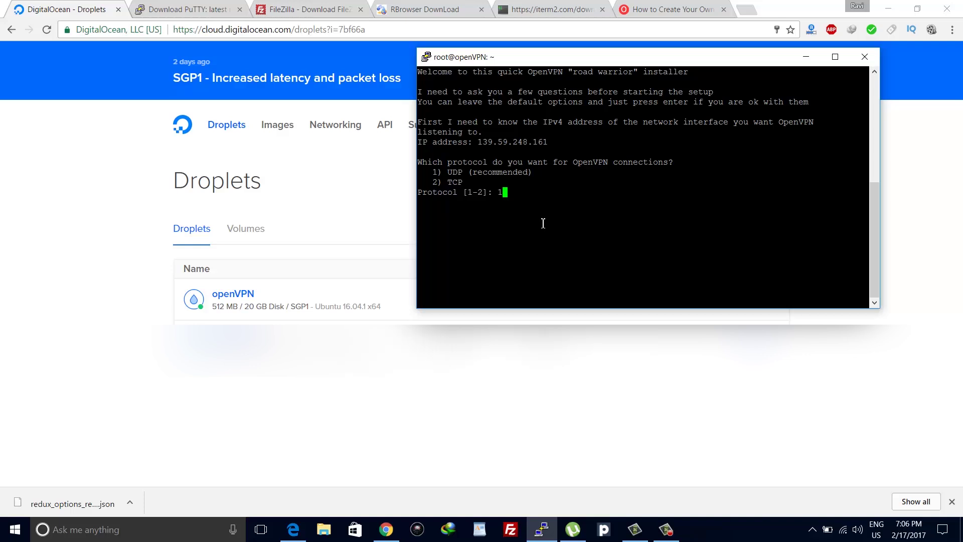
{"action": "key", "text": "Return"}
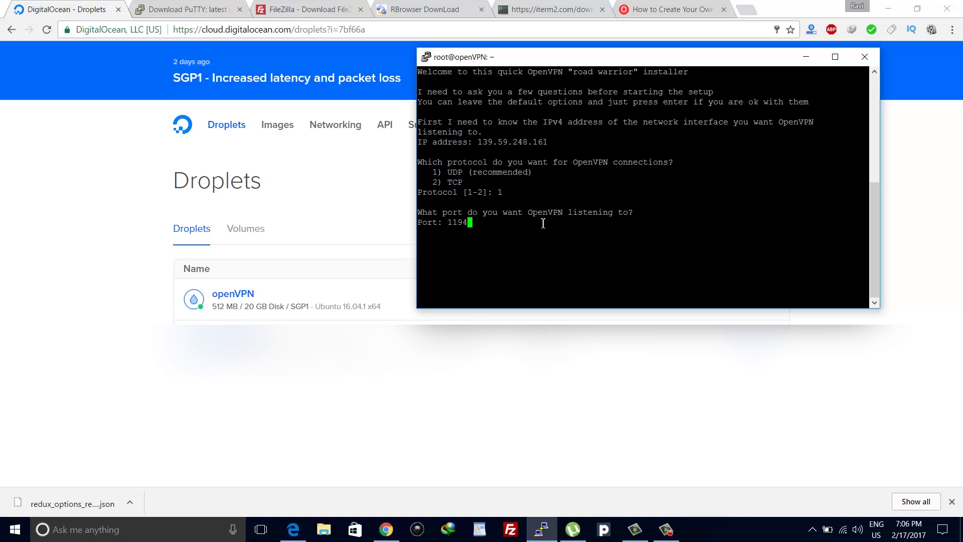
{"action": "key", "text": "Return"}
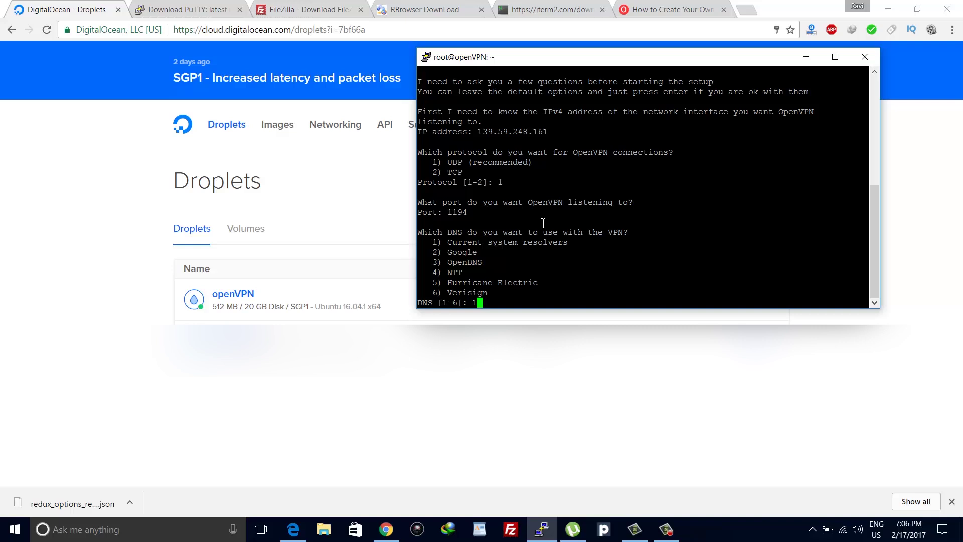
Pick Google DNS (option 2) and name the client Techposts.org.
{"action": "type", "text": "2"}
{"action": "key", "text": "BackSpace"}
{"action": "key", "text": "BackSpace"}
{"action": "type", "text": "2"}
{"action": "key", "text": "Return"}
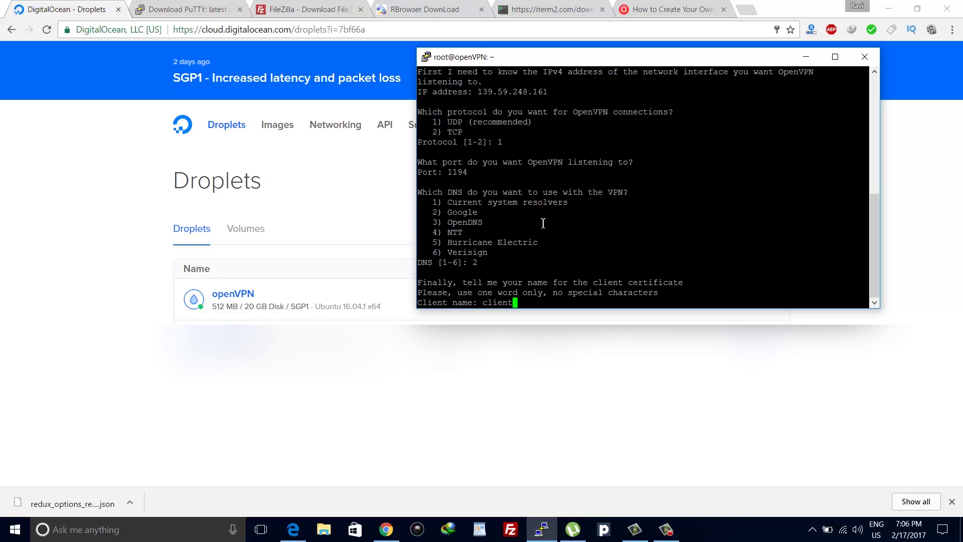
{"action": "key", "text": "BackSpace"}
{"action": "key", "text": "BackSpace"}
{"action": "key", "text": "BackSpace"}
{"action": "key", "text": "BackSpace"}
{"action": "key", "text": "BackSpace"}
{"action": "key", "text": "BackSpace"}
{"action": "type", "text": "cli"}
{"action": "key", "text": "BackSpace"}
{"action": "key", "text": "BackSpace"}
{"action": "key", "text": "BackSpace"}
{"action": "type", "text": "Techposts.org"}
{"action": "key", "text": "Return"}
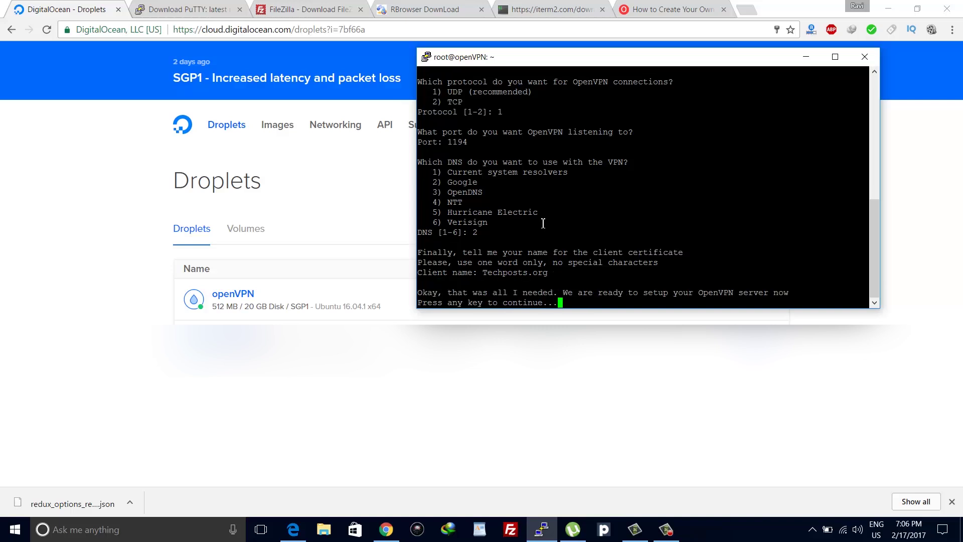
Start the installation and copy the /root/Techposts.org.ovpn path once it finishes.
{"action": "key", "text": "Return"}
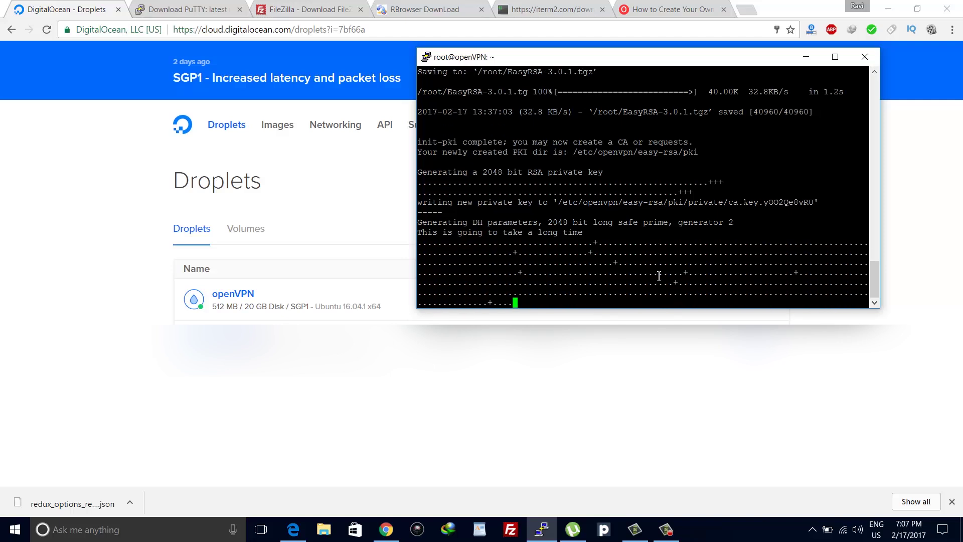
{"action": "left_click_drag", "start_coordinate": [732, 68], "coordinate": [718, 112]}
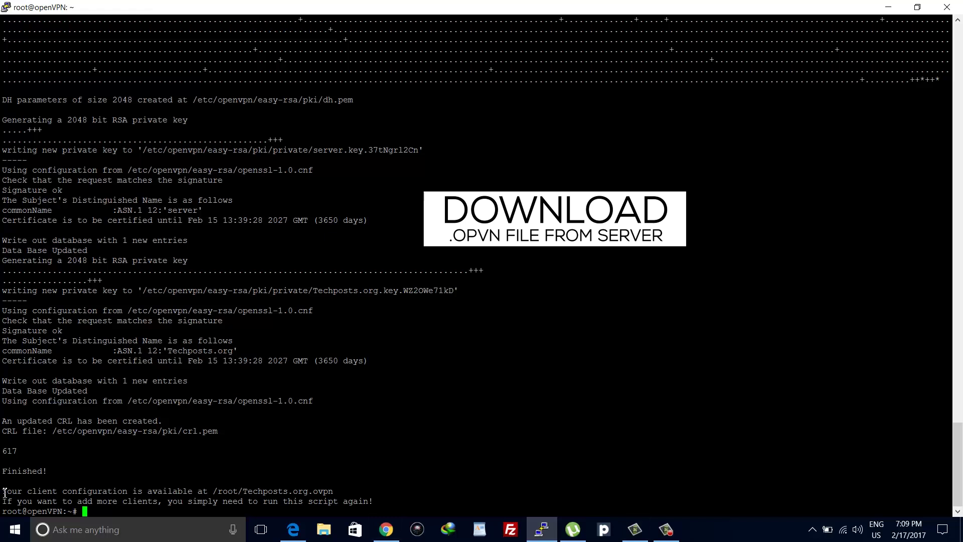
{"action": "left_click_drag", "start_coordinate": [7, 495], "coordinate": [342, 492]}
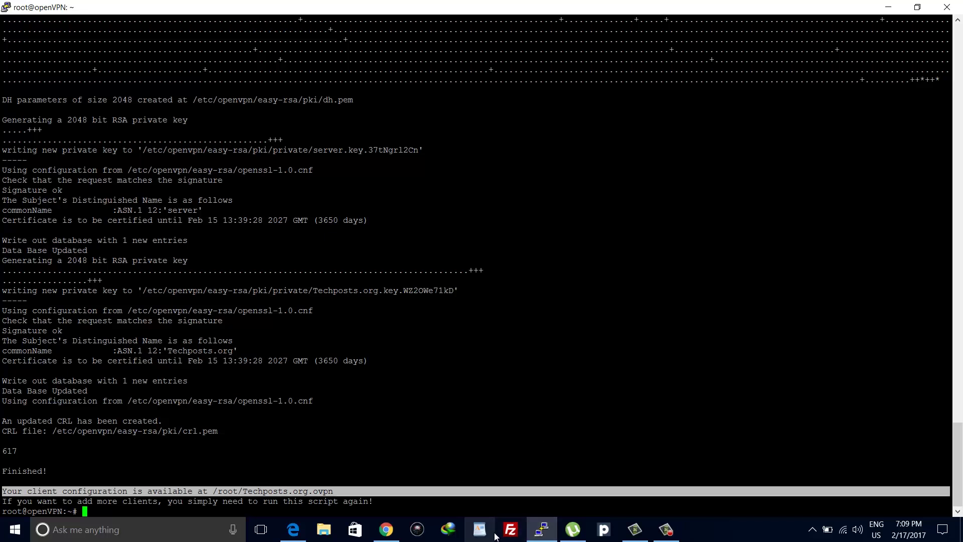
Quickconnect FileZilla to host 139.59.248.161 as root with the account password on port 22.
{"action": "left_click", "coordinate": [511, 536]}
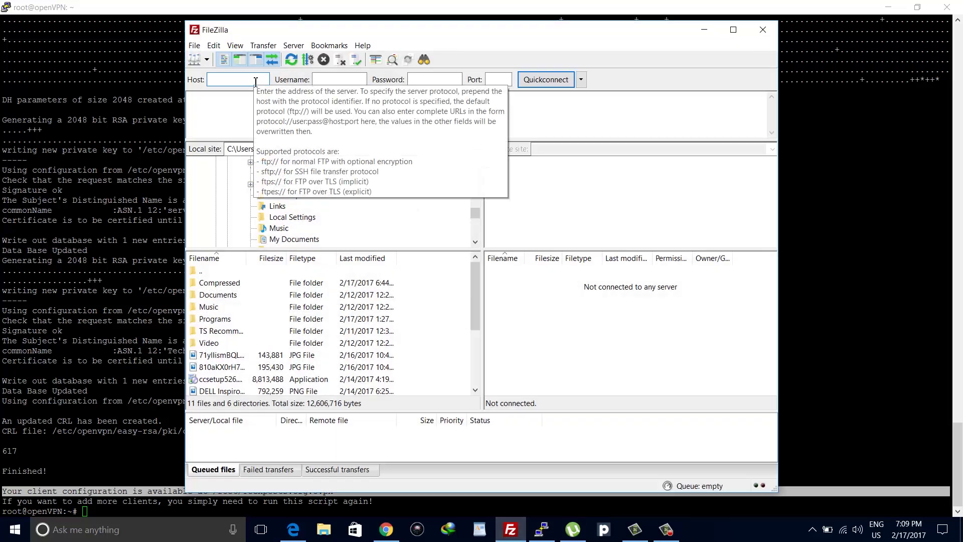
{"action": "right_click", "coordinate": [254, 81]}
{"action": "left_click", "coordinate": [268, 128]}
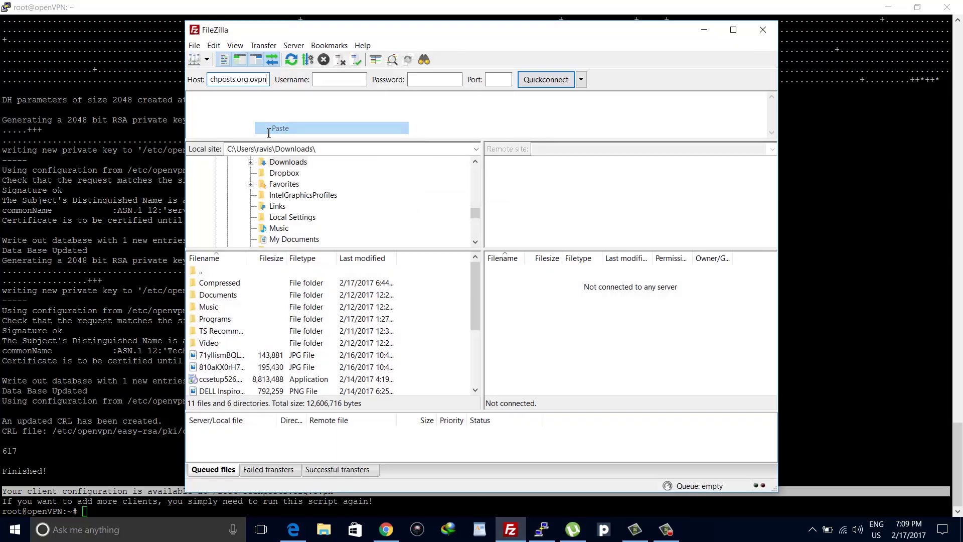
{"action": "key", "text": "ctrl+z"}
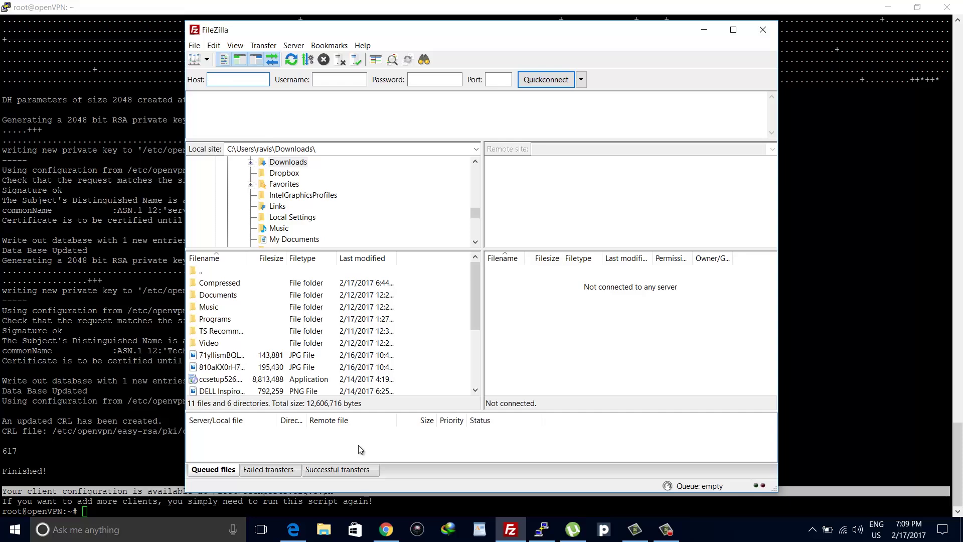
{"action": "left_click", "coordinate": [386, 530]}
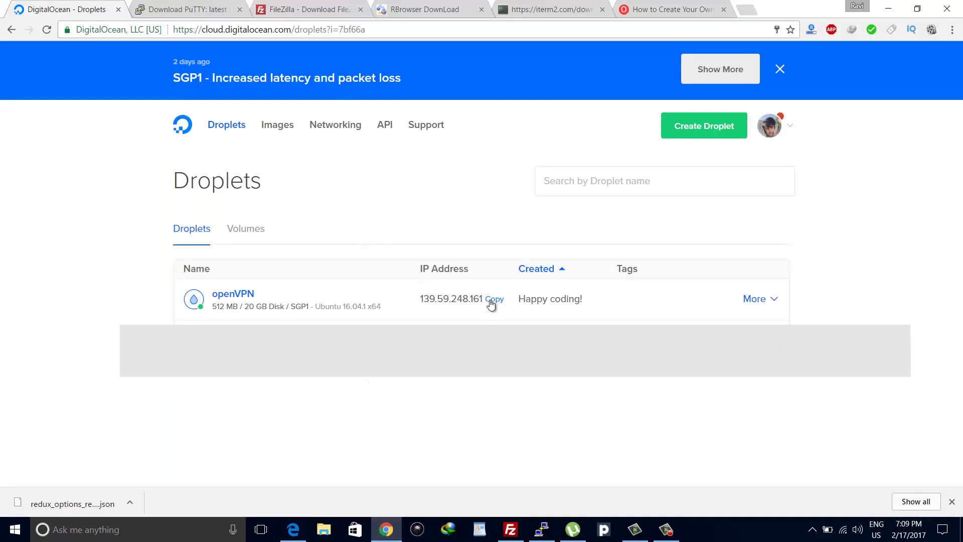
{"action": "left_click", "coordinate": [510, 529]}
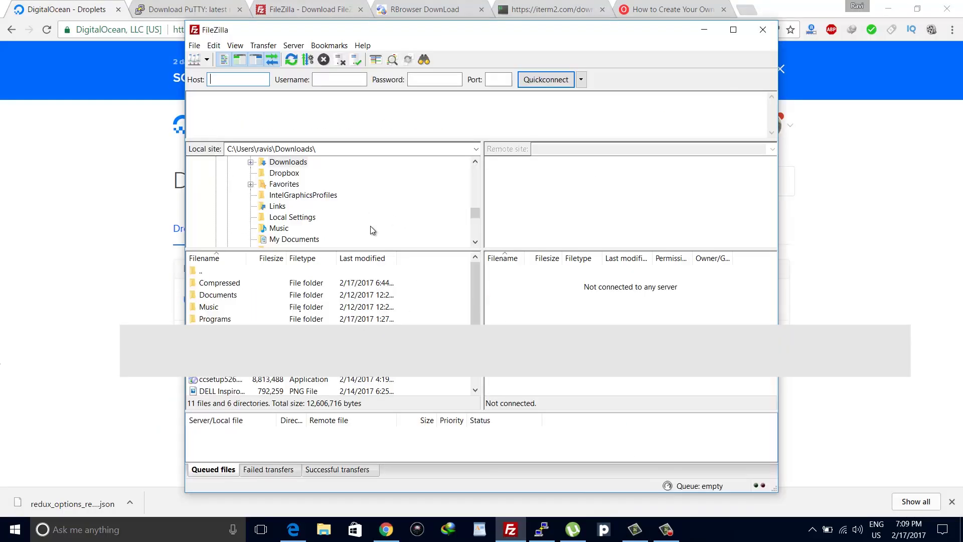
{"action": "right_click", "coordinate": [257, 79]}
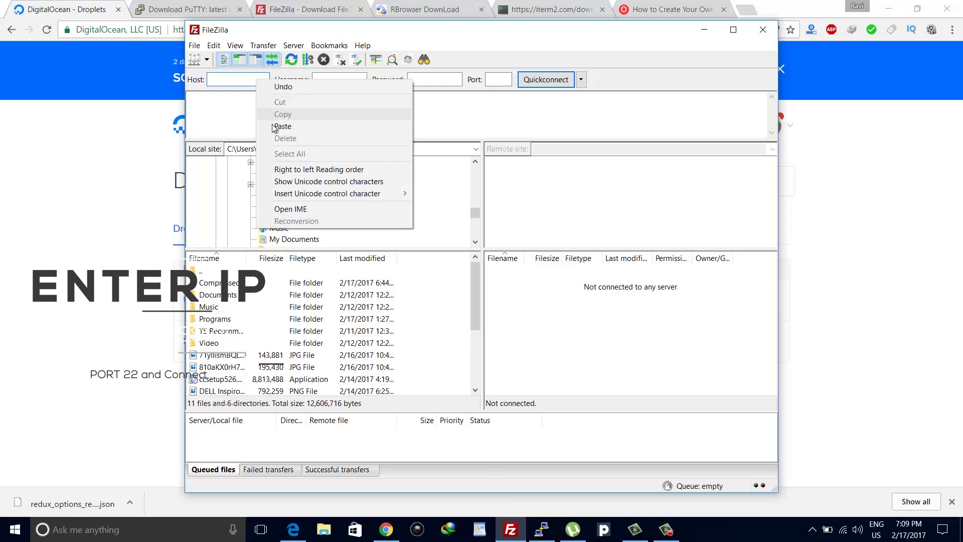
{"action": "left_click", "coordinate": [301, 126]}
{"action": "left_click", "coordinate": [335, 82]}
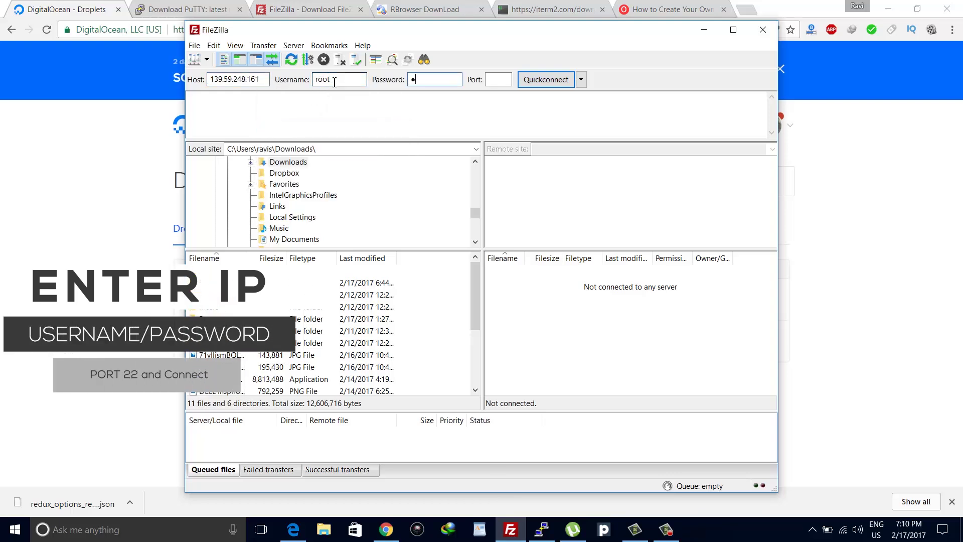
{"action": "type", "text": "*"}
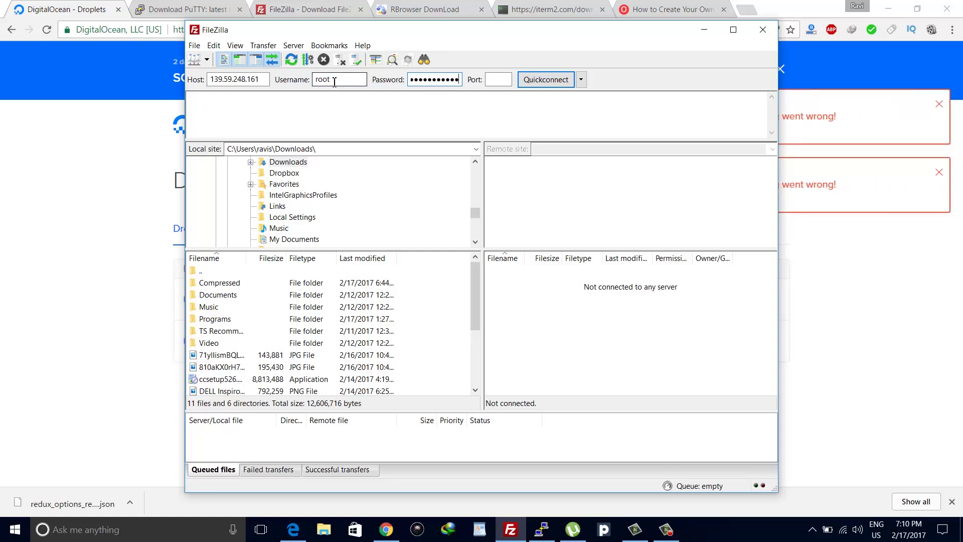
{"action": "left_click", "coordinate": [506, 81]}
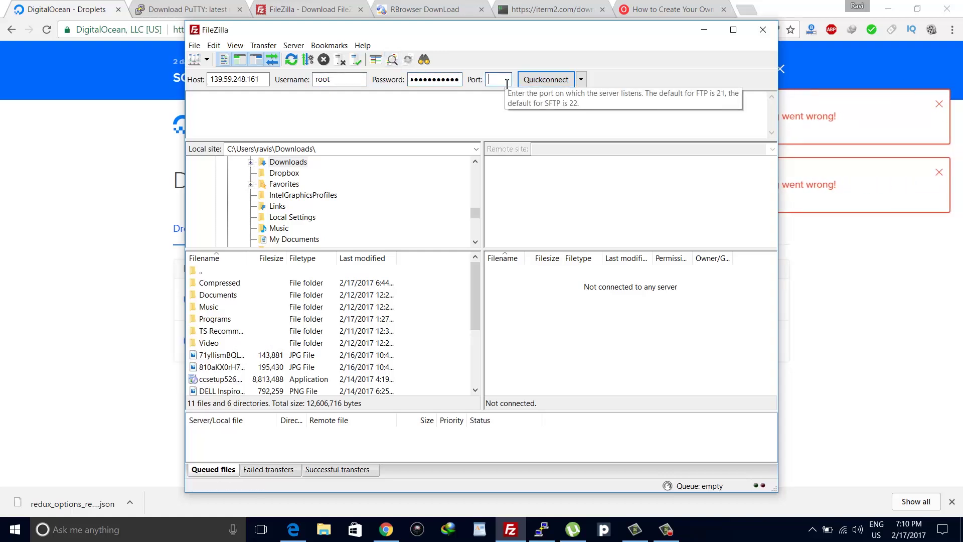
{"action": "left_click", "coordinate": [549, 84]}
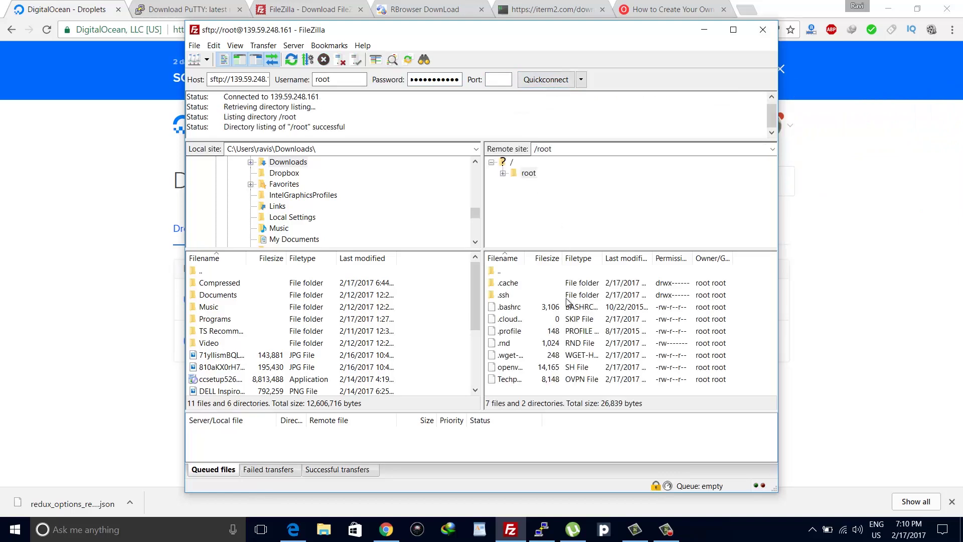
Download Techposts.org.ovpn from /root to local Downloads, then minimize FileZilla.
{"action": "left_click", "coordinate": [506, 378]}
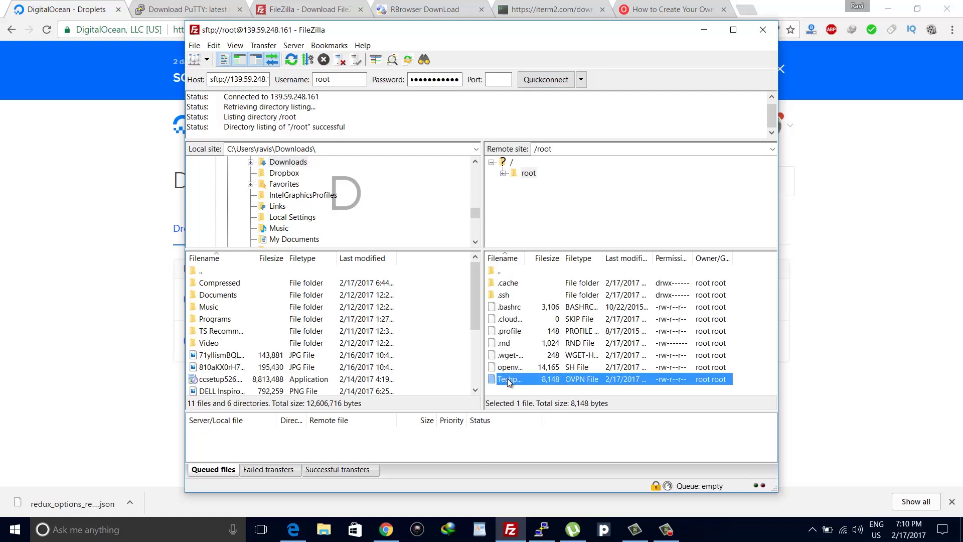
{"action": "right_click", "coordinate": [508, 378]}
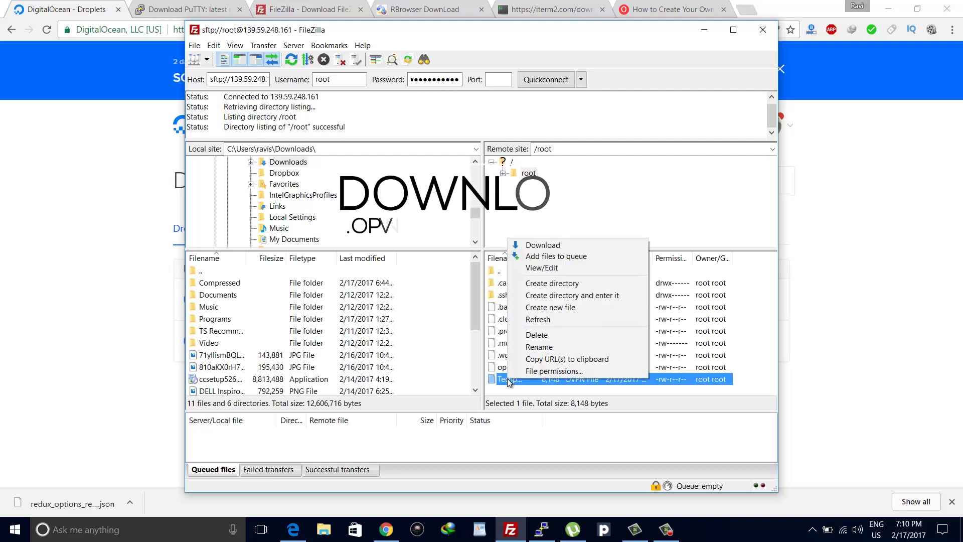
{"action": "left_click", "coordinate": [527, 246]}
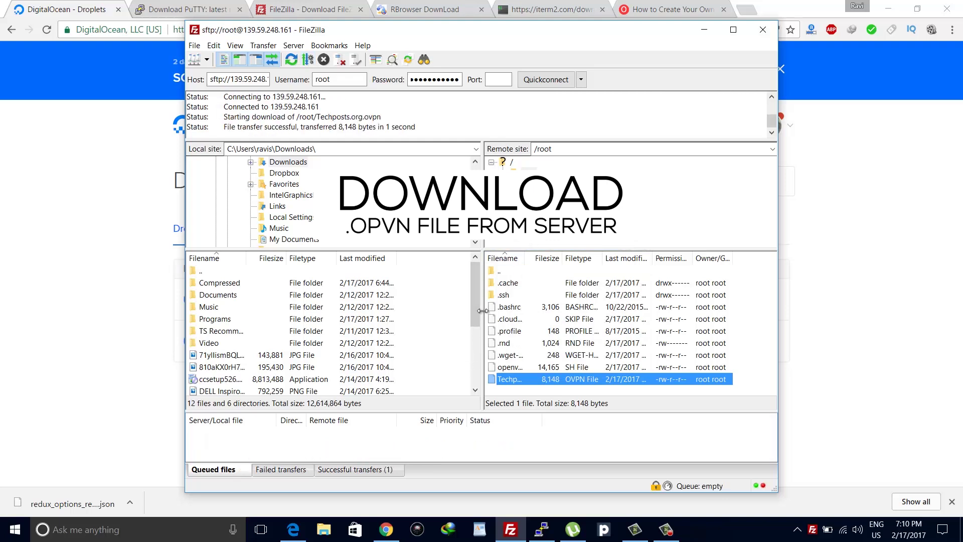
{"action": "left_click_drag", "start_coordinate": [478, 311], "coordinate": [478, 370]}
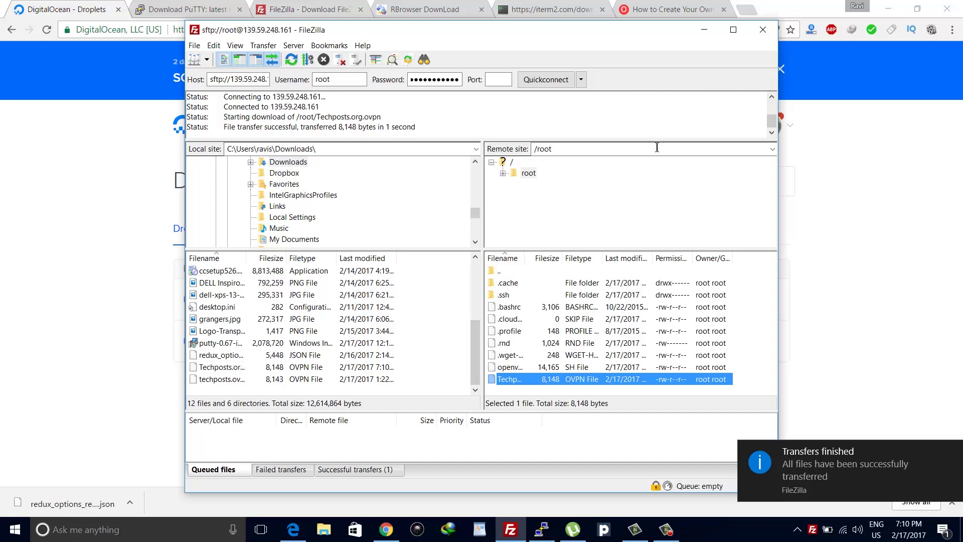
{"action": "left_click", "coordinate": [704, 30]}
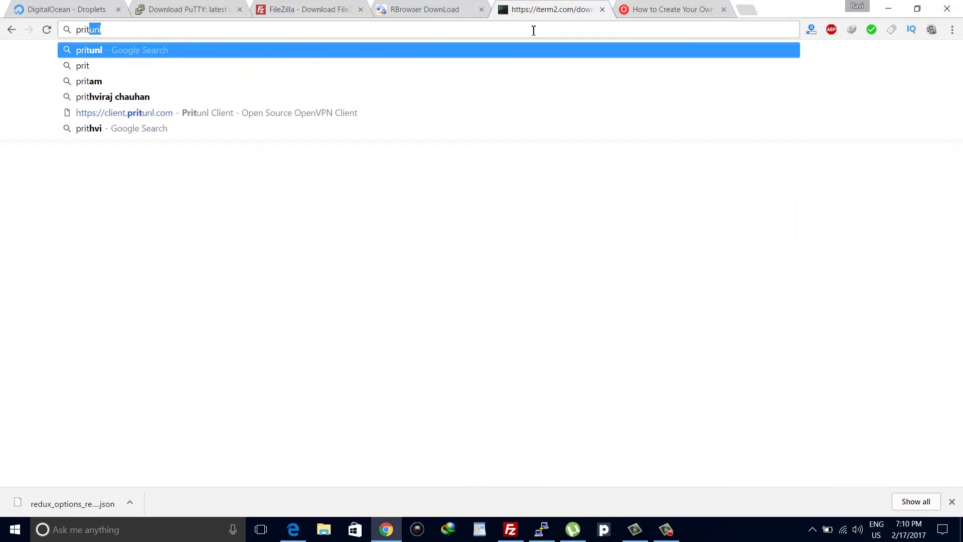
Search Google for pritunl and open client.pritunl.com's install section showing the Windows installer.
{"action": "key", "text": "Return"}
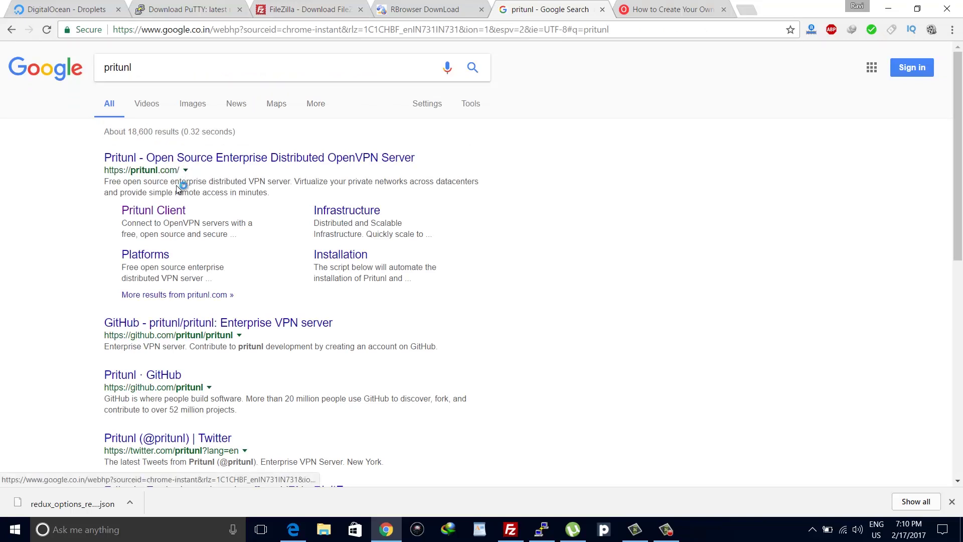
{"action": "left_click", "coordinate": [172, 213]}
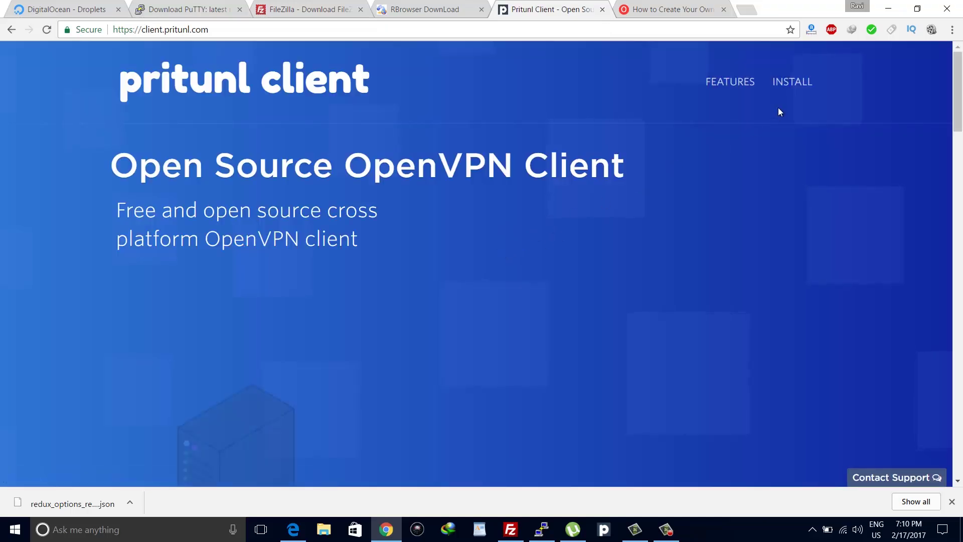
{"action": "left_click", "coordinate": [793, 90]}
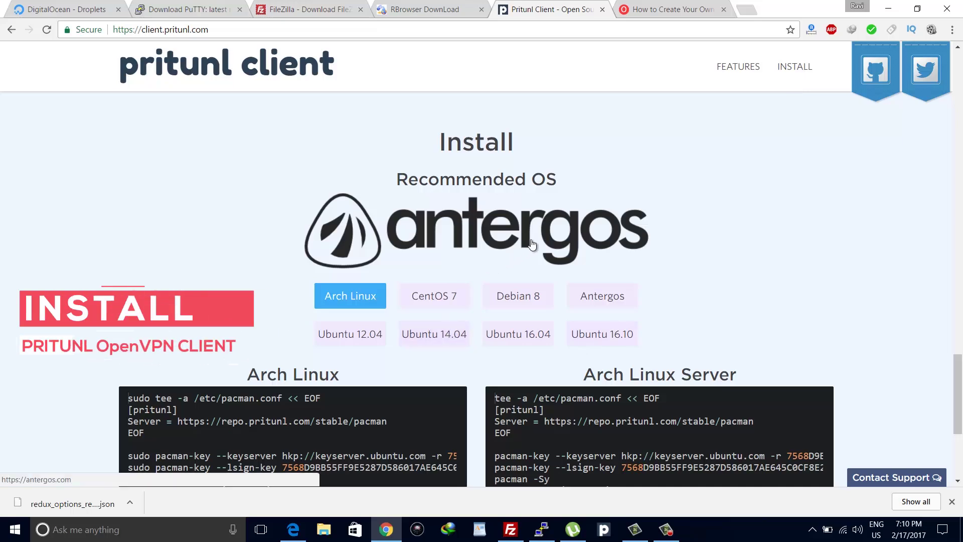
{"action": "scroll", "coordinate": [533, 245], "scroll_direction": "down", "scroll_amount": 5}
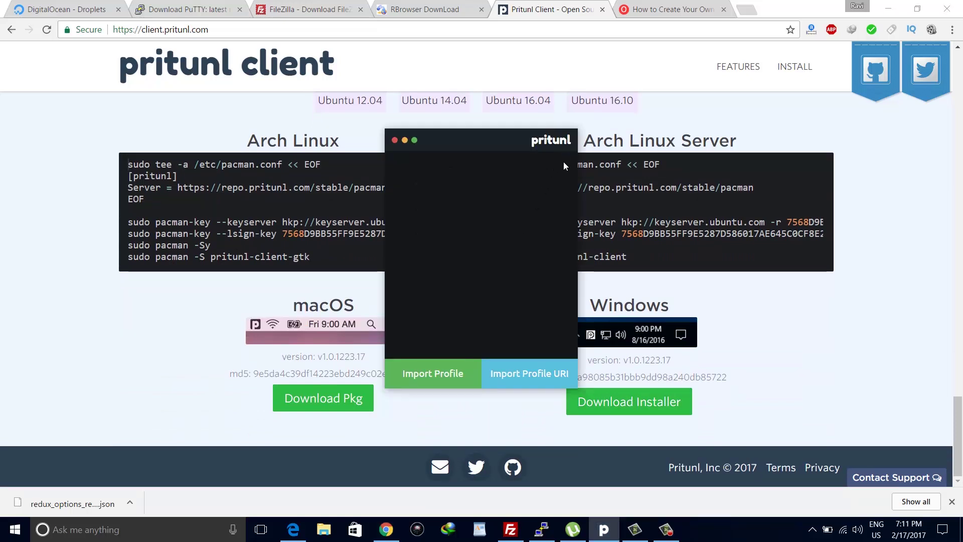
Import Techposts.org.ovpn into Pritunl and connect that profile.
{"action": "left_click", "coordinate": [448, 377]}
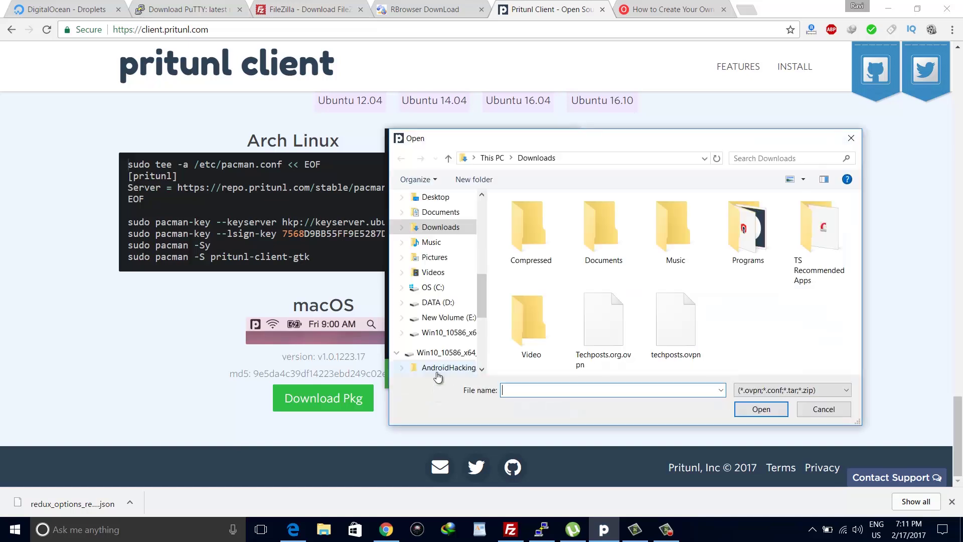
{"action": "left_click", "coordinate": [607, 352]}
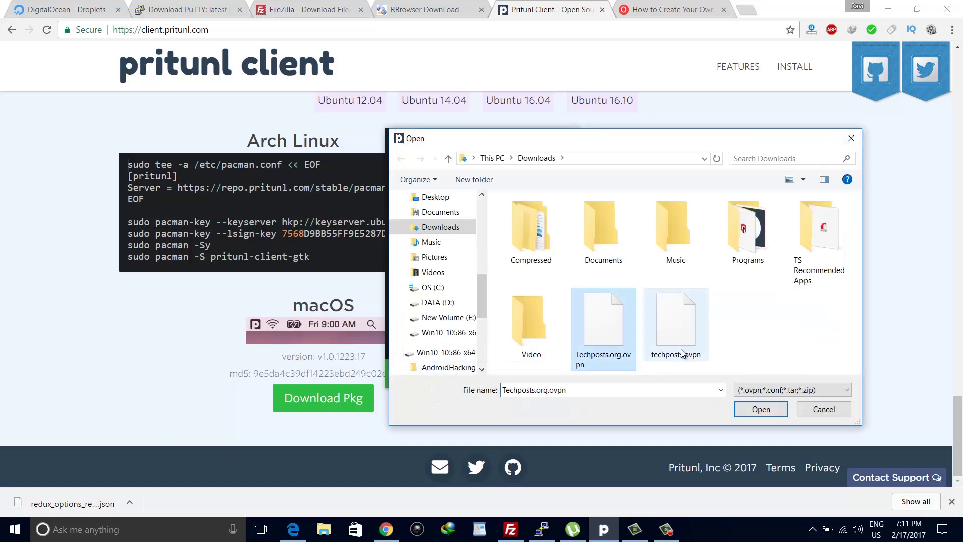
{"action": "double_click", "coordinate": [594, 338]}
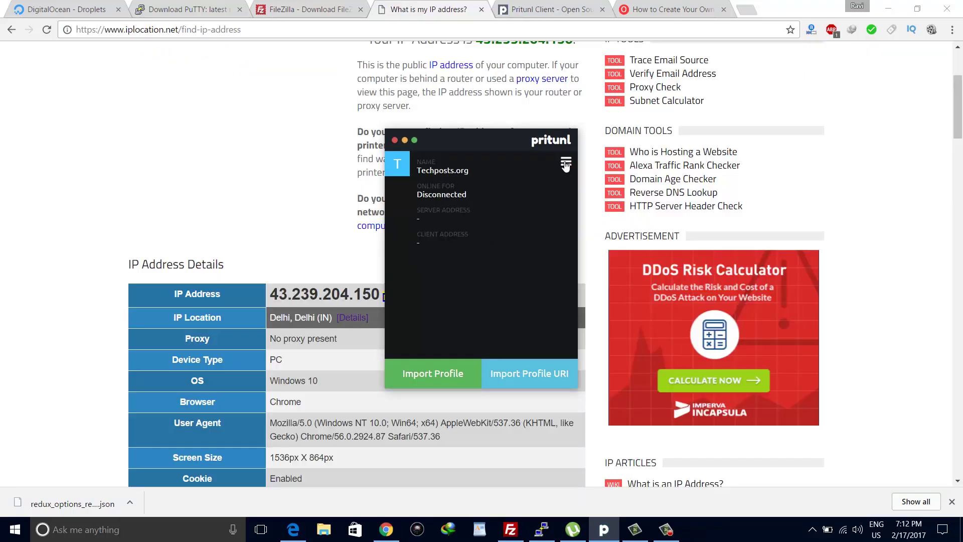
{"action": "left_click", "coordinate": [566, 164]}
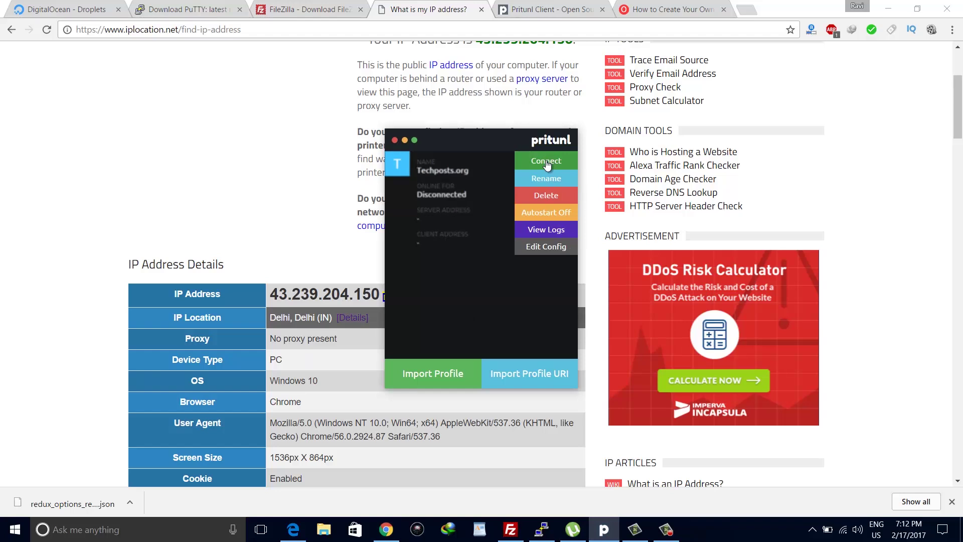
{"action": "left_click", "coordinate": [545, 161]}
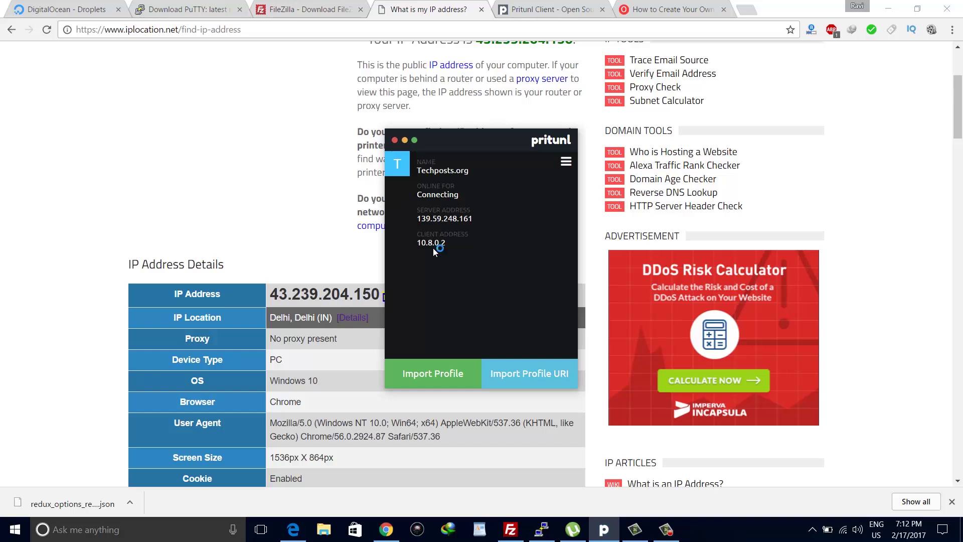
Reload iplocation.net and check the IP details show 139.59.248.161 in Singapore.
{"action": "key", "text": "alt+Tab"}
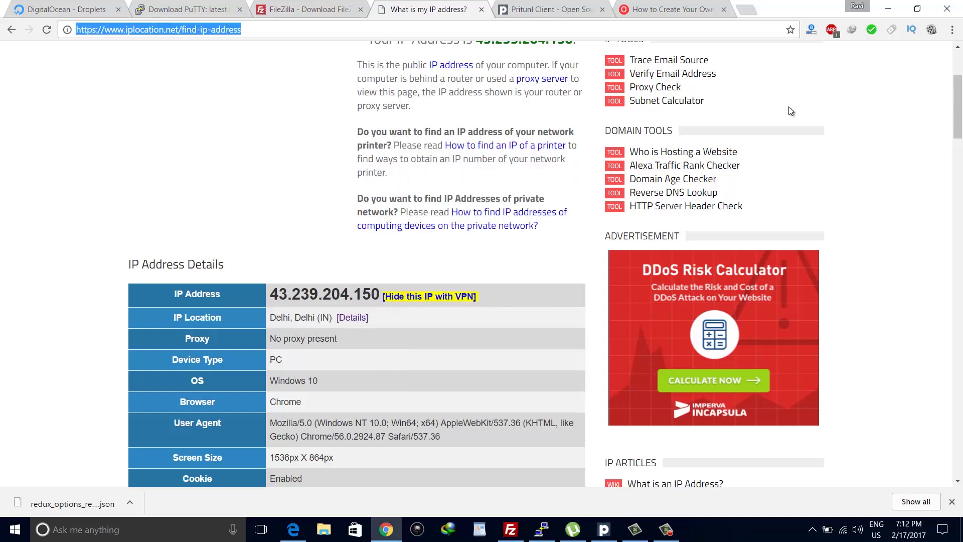
{"action": "key", "text": "Return"}
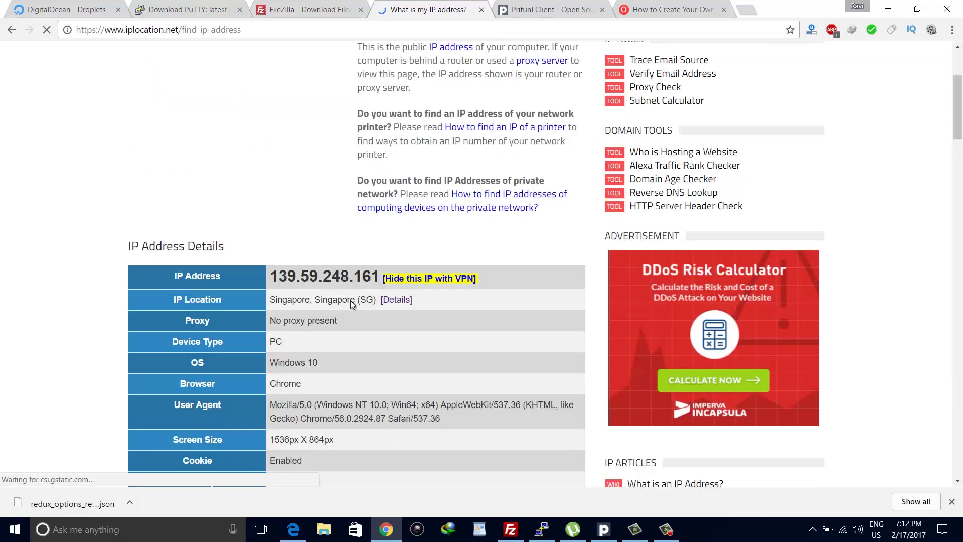
{"action": "scroll", "coordinate": [346, 255], "scroll_direction": "down", "scroll_amount": 2}
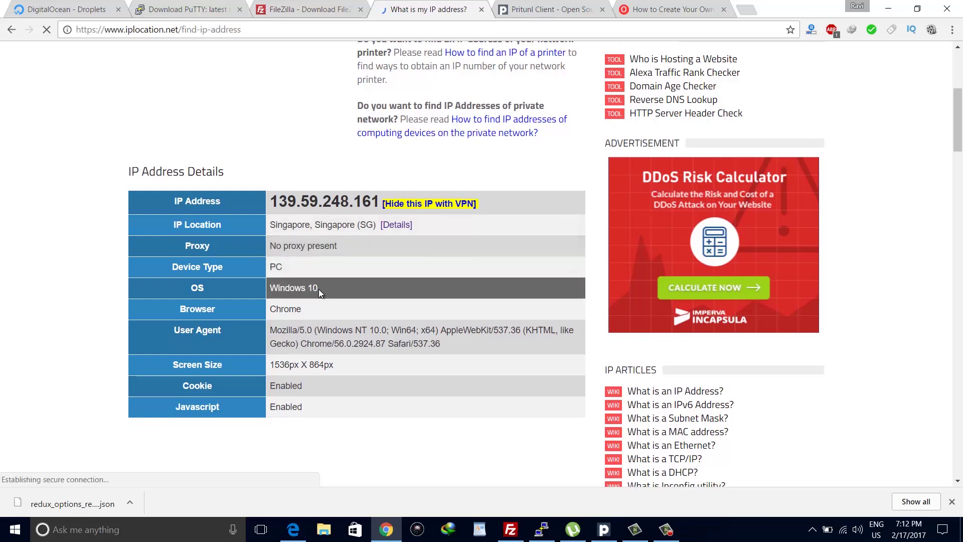
{"action": "scroll", "coordinate": [320, 306], "scroll_direction": "up", "scroll_amount": 2}
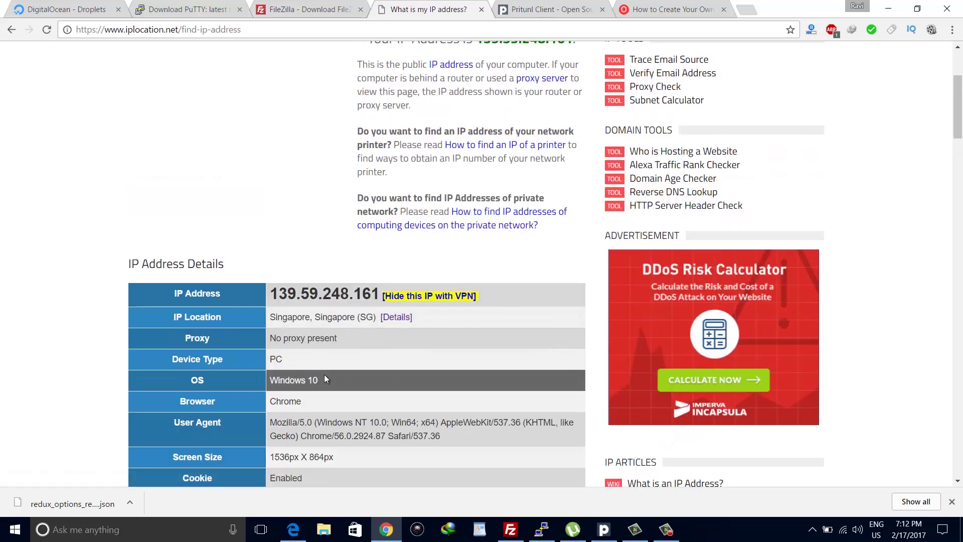
{"action": "scroll", "coordinate": [324, 374], "scroll_direction": "down", "scroll_amount": 2}
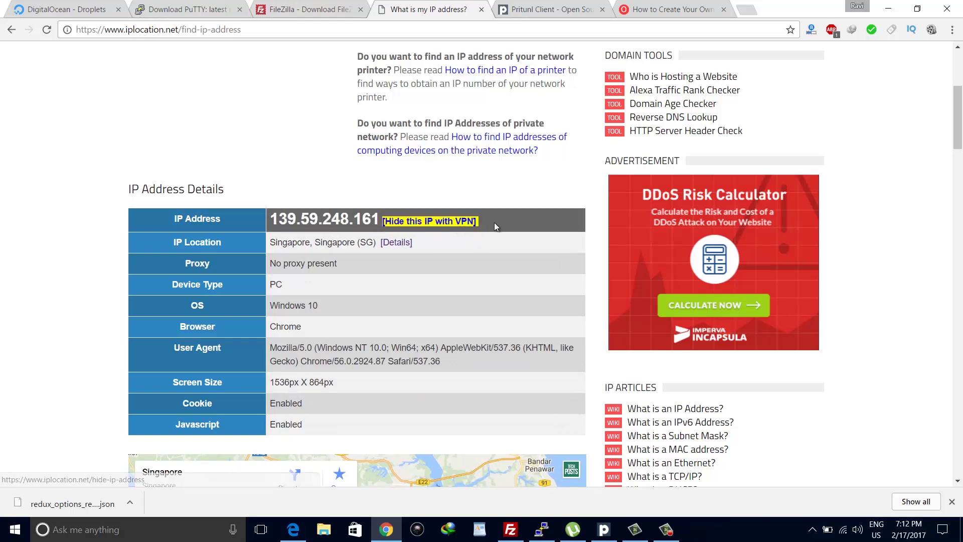
{"action": "scroll", "coordinate": [496, 225], "scroll_direction": "down", "scroll_amount": 3}
{"action": "scroll", "coordinate": [495, 221], "scroll_direction": "down", "scroll_amount": 3}
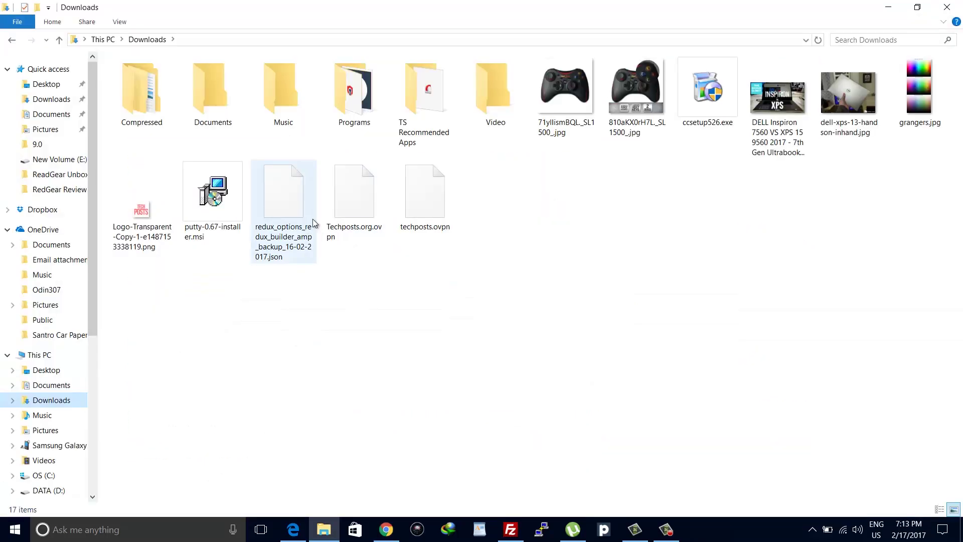
Paste Techposts.org.ovpn from Downloads onto the Samsung Galaxy S7 edge's Card storage.
{"action": "left_click", "coordinate": [353, 210]}
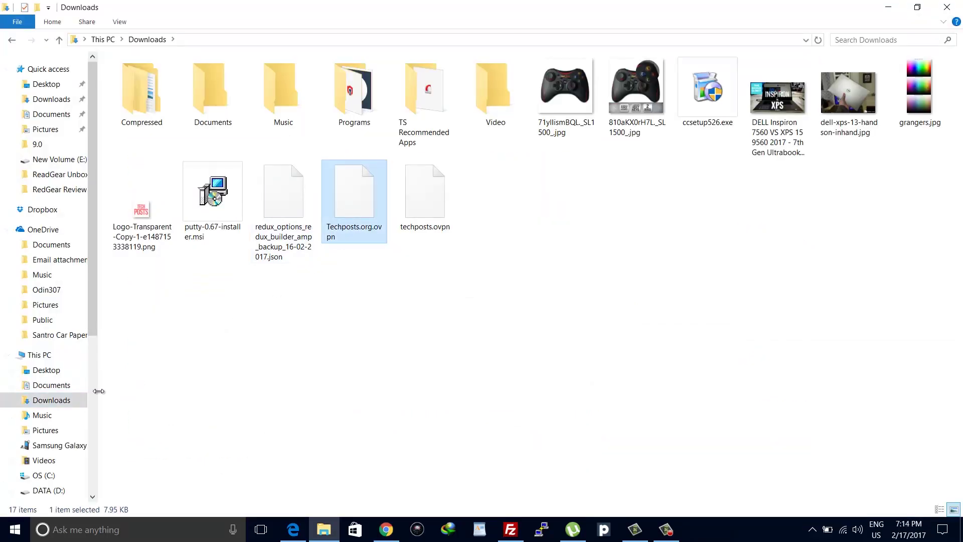
{"action": "scroll", "coordinate": [65, 377], "scroll_direction": "down", "scroll_amount": 1}
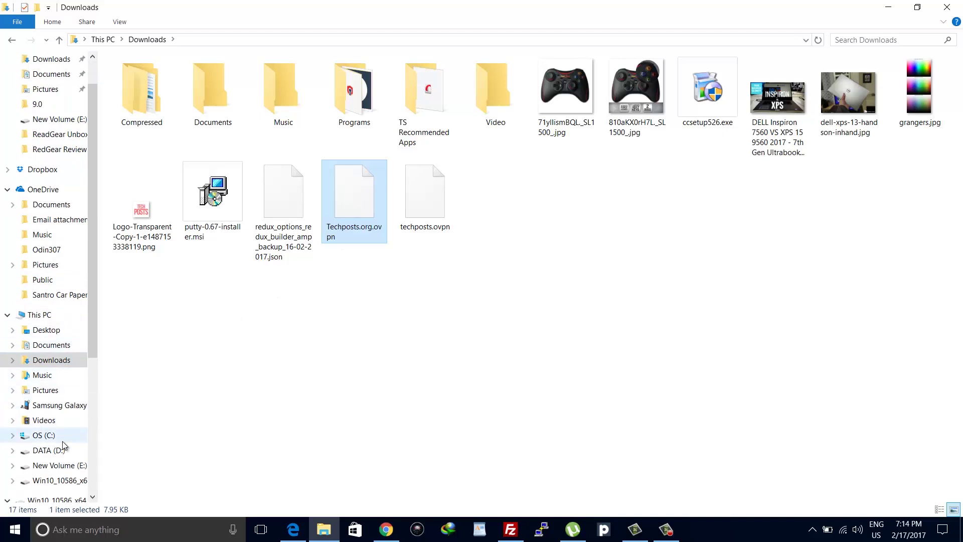
{"action": "left_click", "coordinate": [55, 404]}
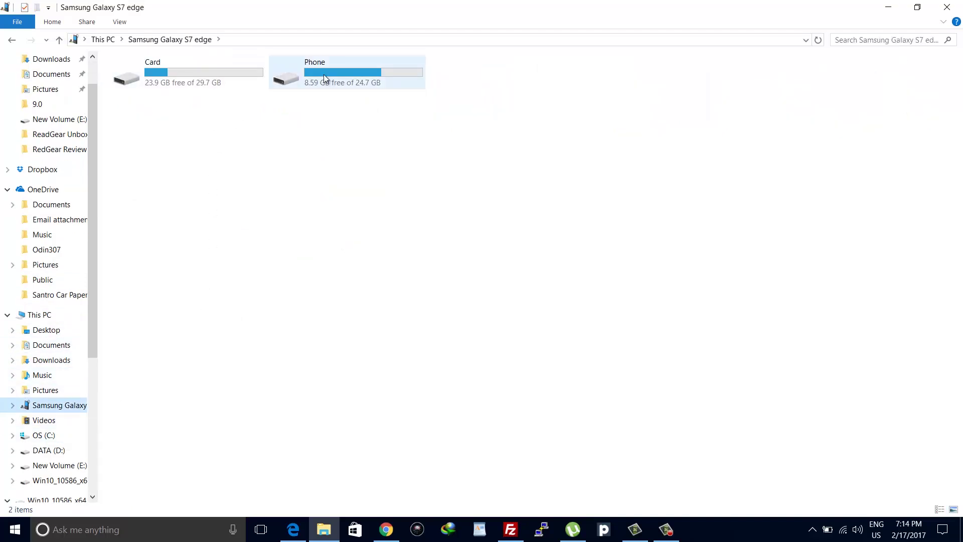
{"action": "left_click", "coordinate": [218, 81]}
{"action": "double_click", "coordinate": [217, 81]}
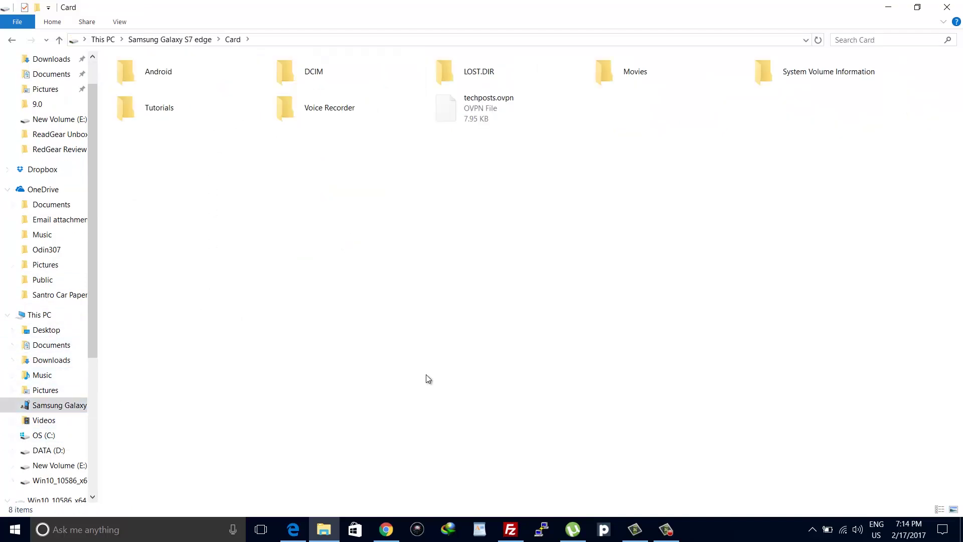
{"action": "key", "text": "ctrl+v"}
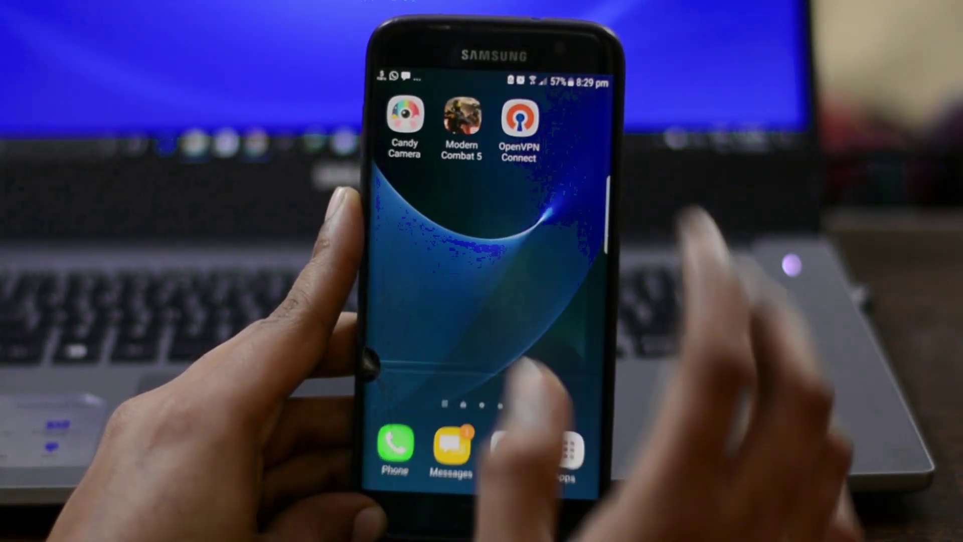
Import the .ovpn profile from the SD card folder /storage/3964-6631 and connect.
{"action": "left_click", "coordinate": [520, 118]}
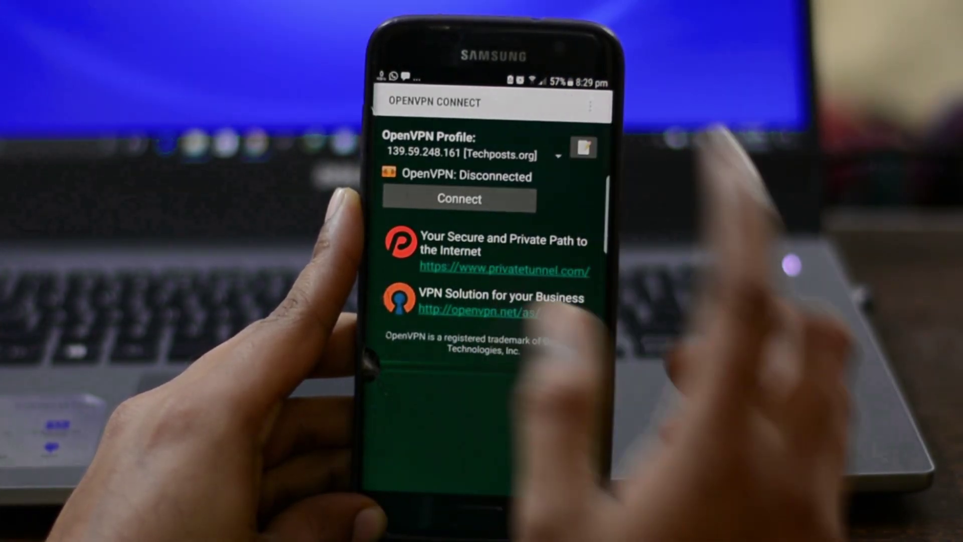
{"action": "left_click", "coordinate": [591, 105]}
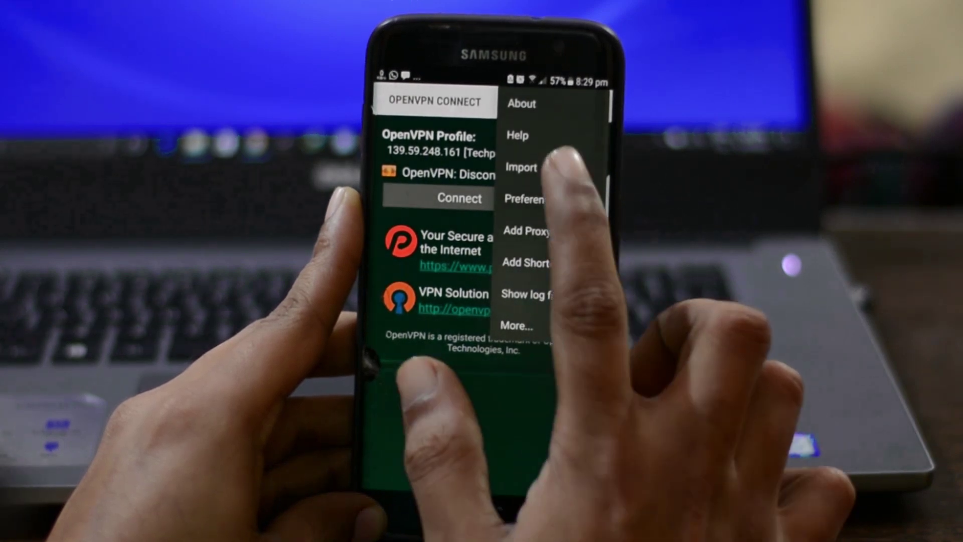
{"action": "left_click", "coordinate": [521, 167]}
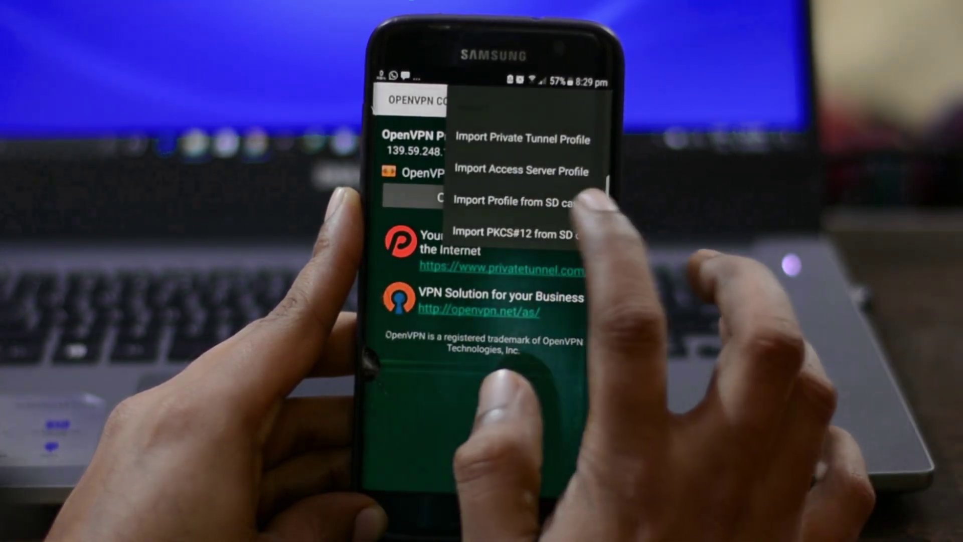
{"action": "left_click", "coordinate": [522, 201]}
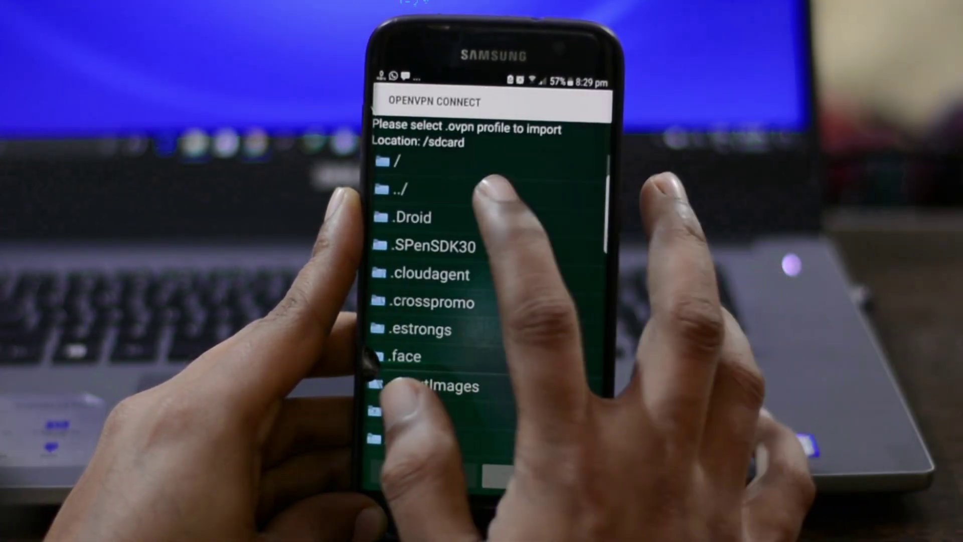
{"action": "left_click", "coordinate": [492, 190]}
{"action": "scroll", "coordinate": [502, 301], "scroll_direction": "down", "scroll_amount": 3}
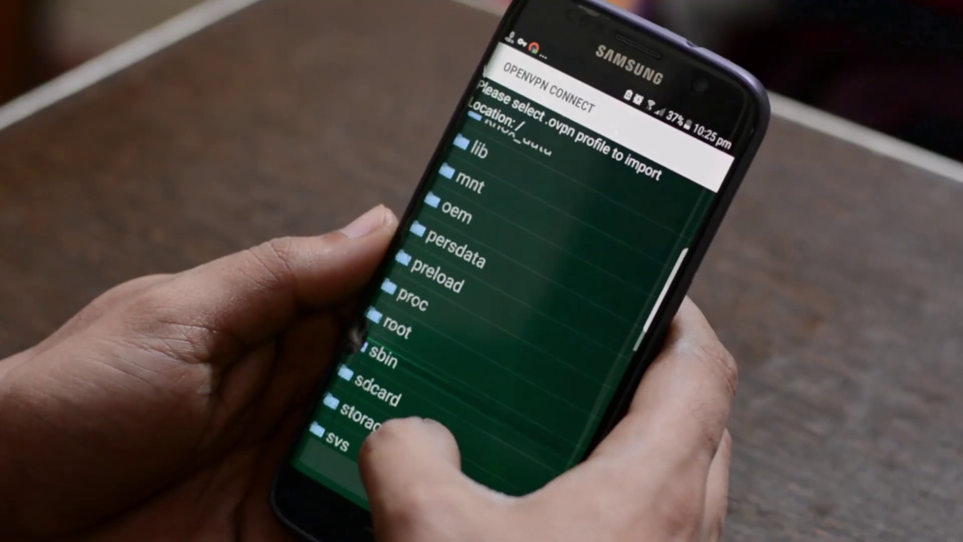
{"action": "left_click", "coordinate": [366, 419]}
{"action": "left_click", "coordinate": [484, 216]}
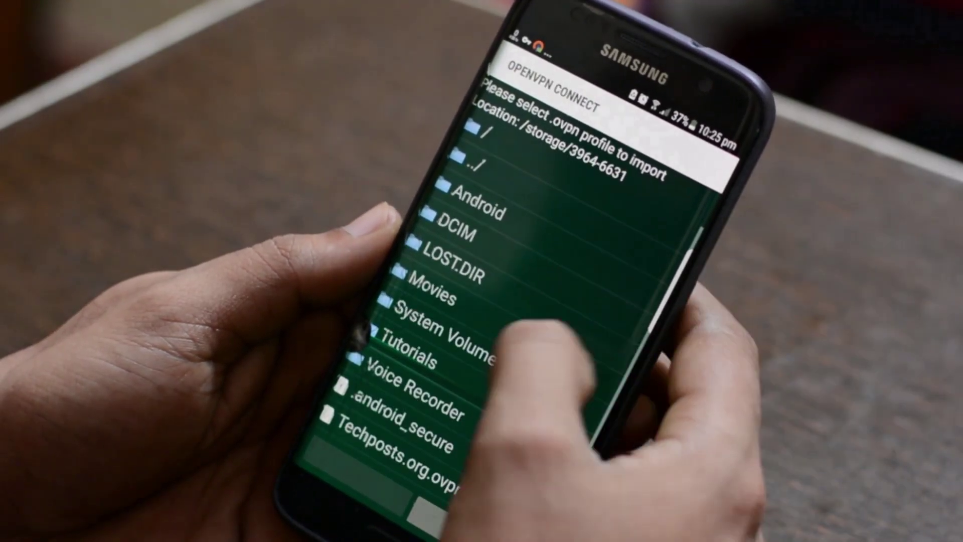
{"action": "scroll", "coordinate": [451, 351], "scroll_direction": "down", "scroll_amount": 1}
{"action": "left_click", "coordinate": [351, 444]}
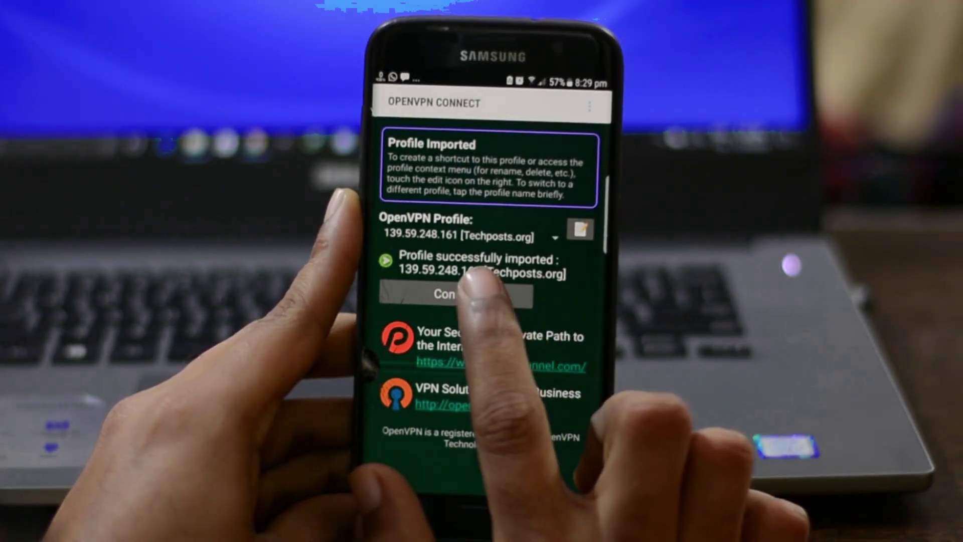
{"action": "left_click", "coordinate": [471, 293]}
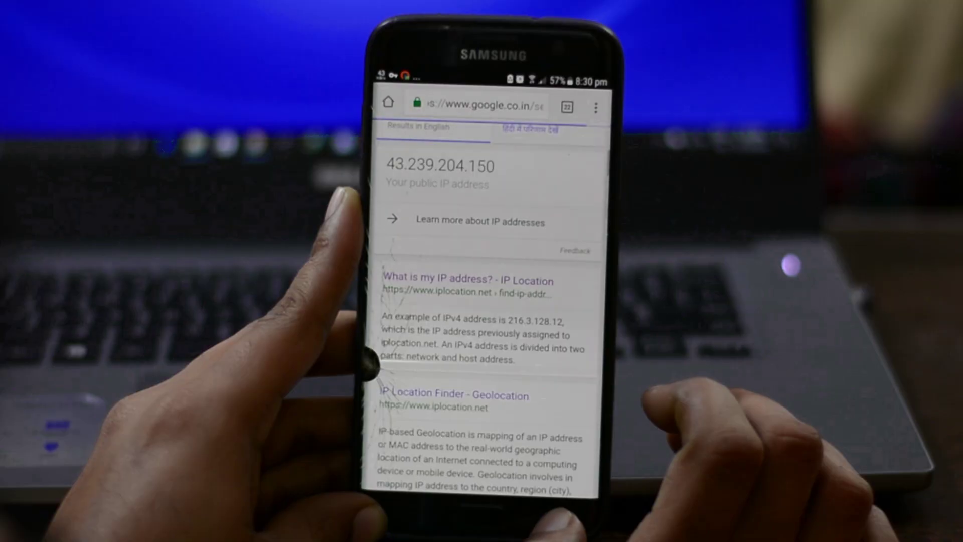
Confirm the phone's IP on whatismyipaddress.com, then disconnect the VPN from its notification.
{"action": "scroll", "coordinate": [532, 301], "scroll_direction": "down", "scroll_amount": 5}
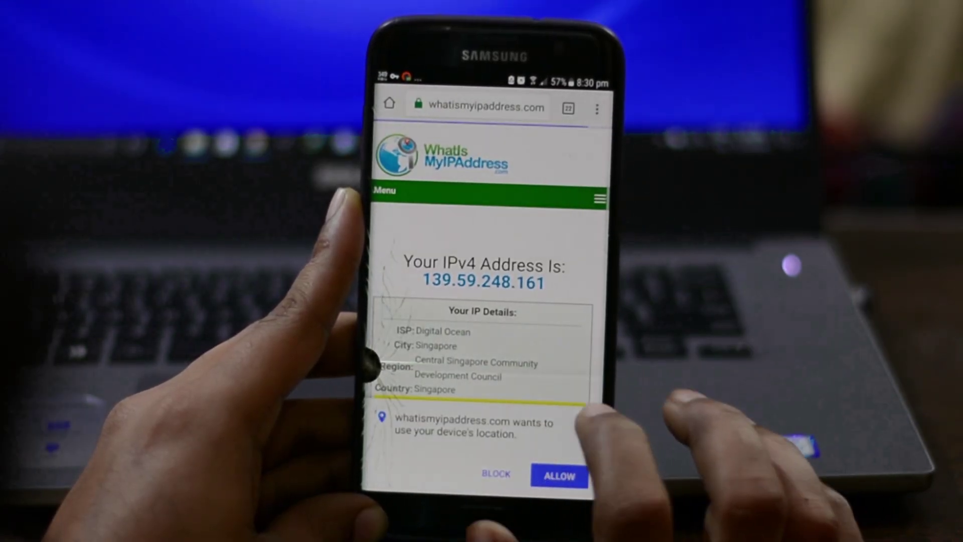
{"action": "scroll", "coordinate": [544, 421], "scroll_direction": "down", "scroll_amount": 3}
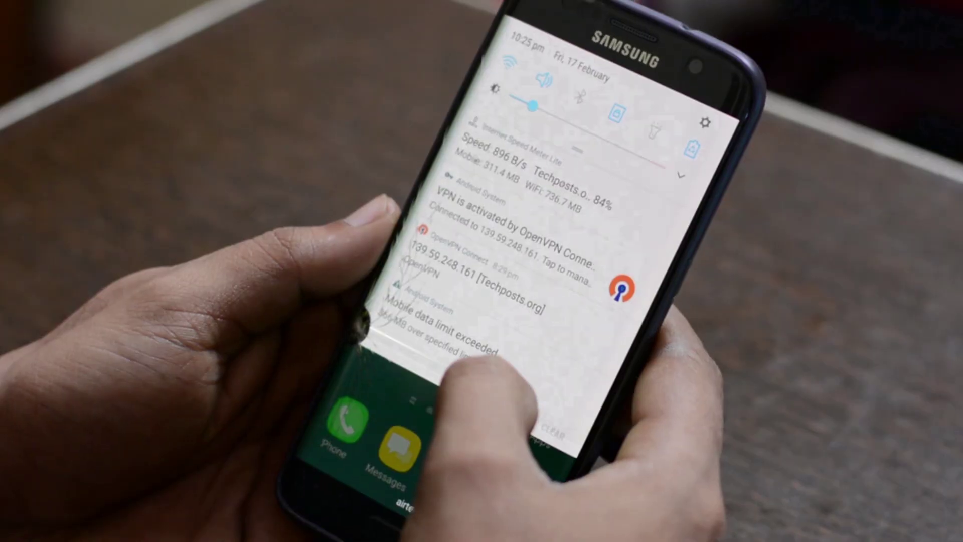
{"action": "left_click", "coordinate": [482, 301]}
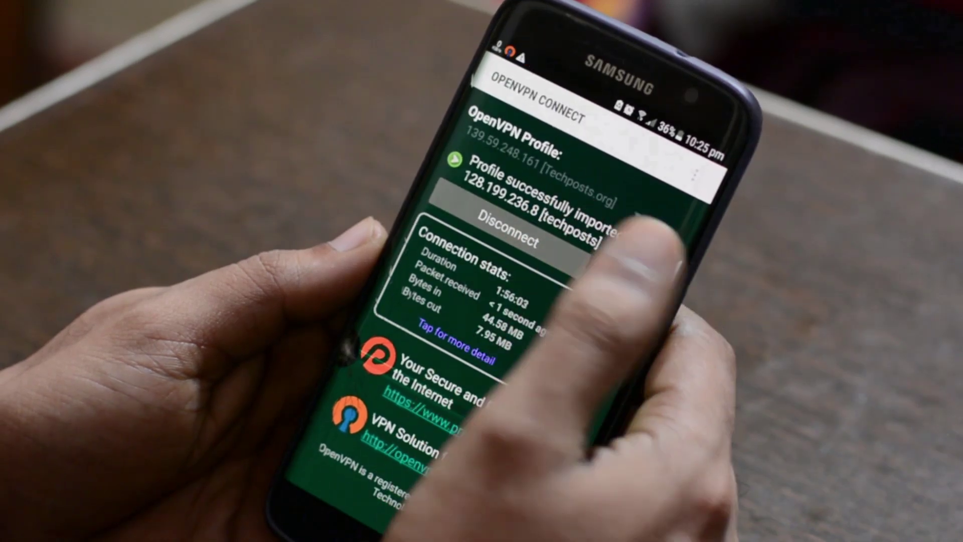
{"action": "left_click", "coordinate": [592, 241]}
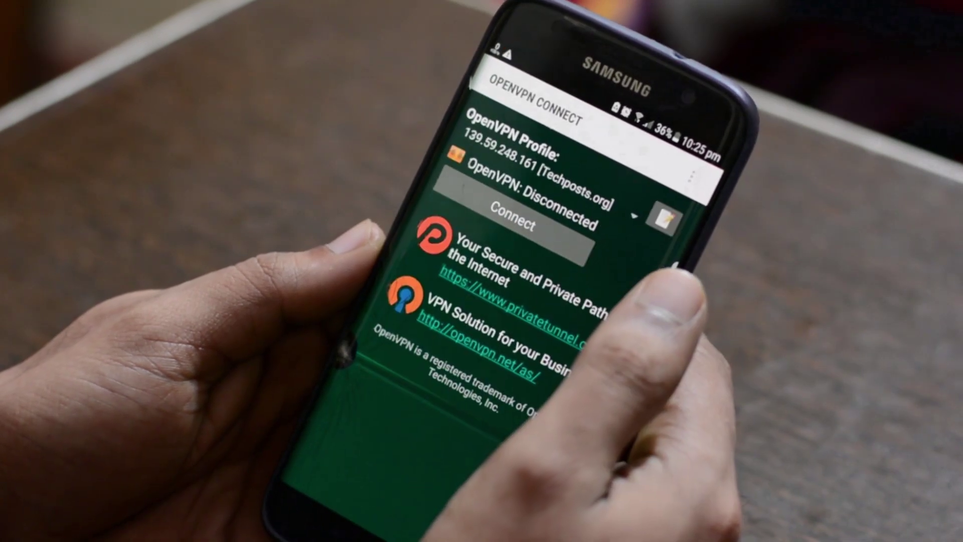
Select 128.199.236.8 [techposts] as the active profile in the profile dropdown.
{"action": "left_click", "coordinate": [627, 185]}
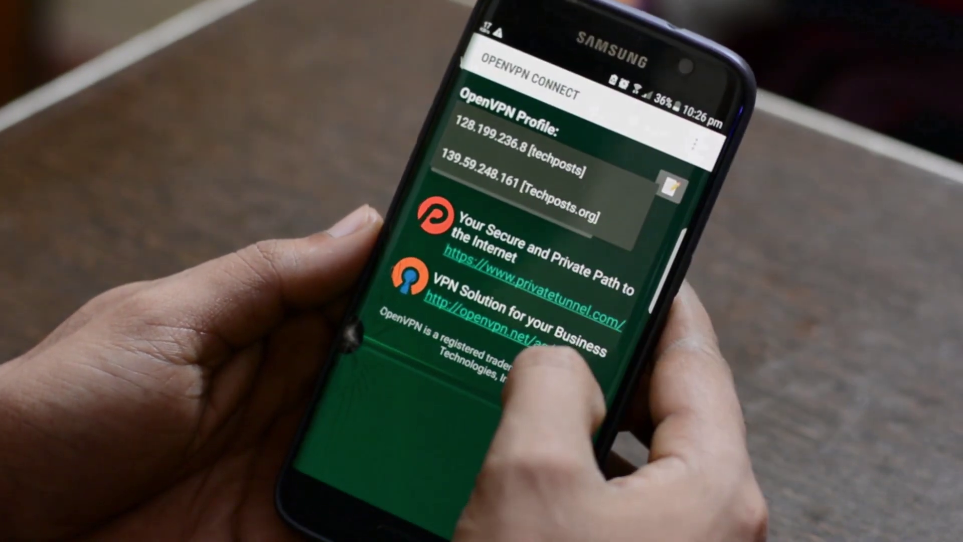
{"action": "left_click", "coordinate": [606, 186]}
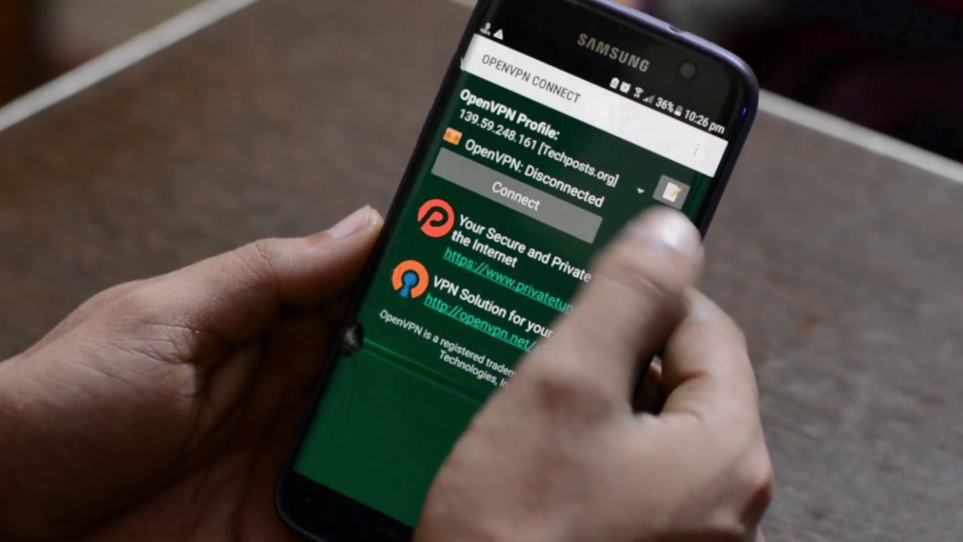
{"action": "left_click", "coordinate": [627, 170]}
{"action": "left_click", "coordinate": [622, 160]}
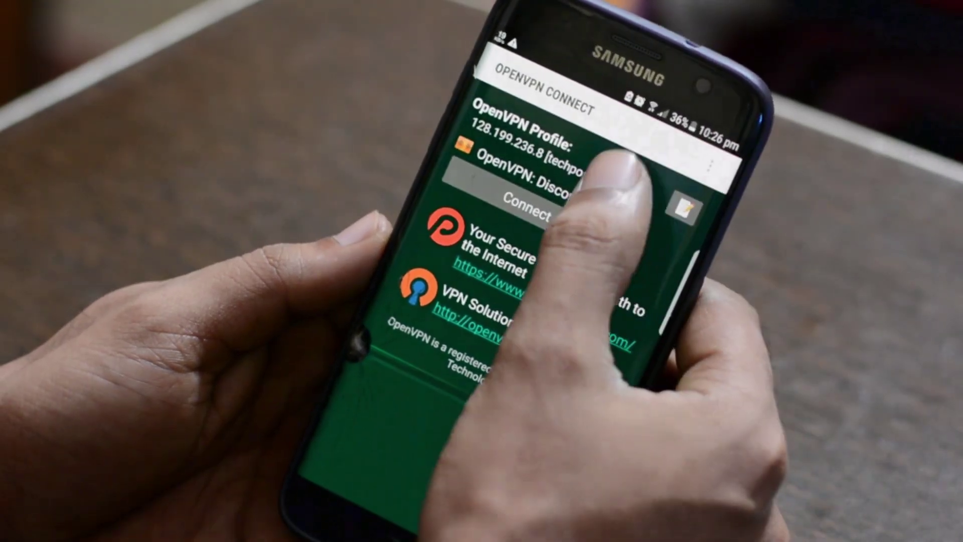